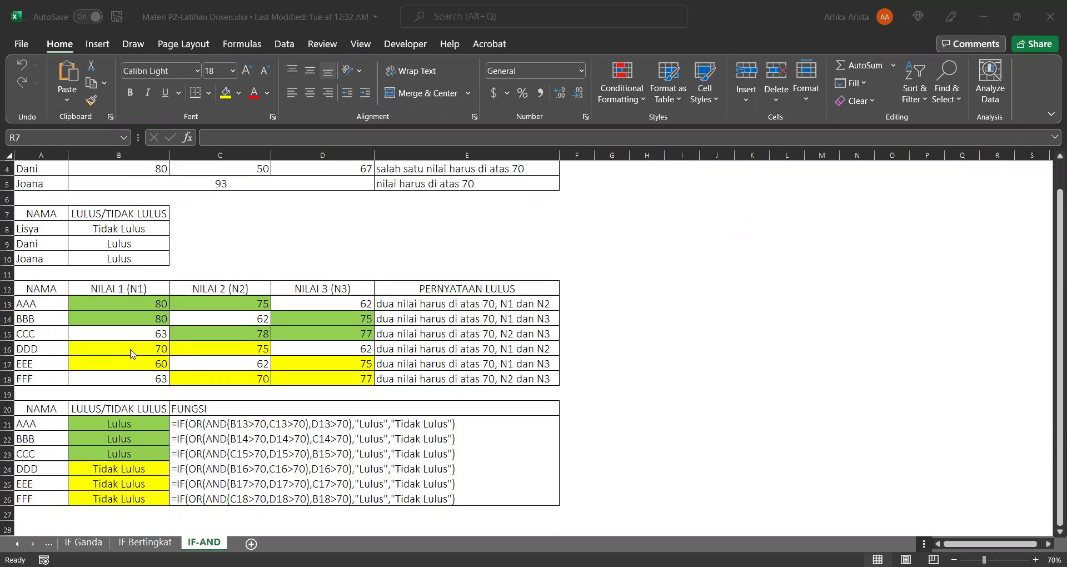
Step: Zoom the IF-AND sheet from 70% to 80%
left_click(467, 349)
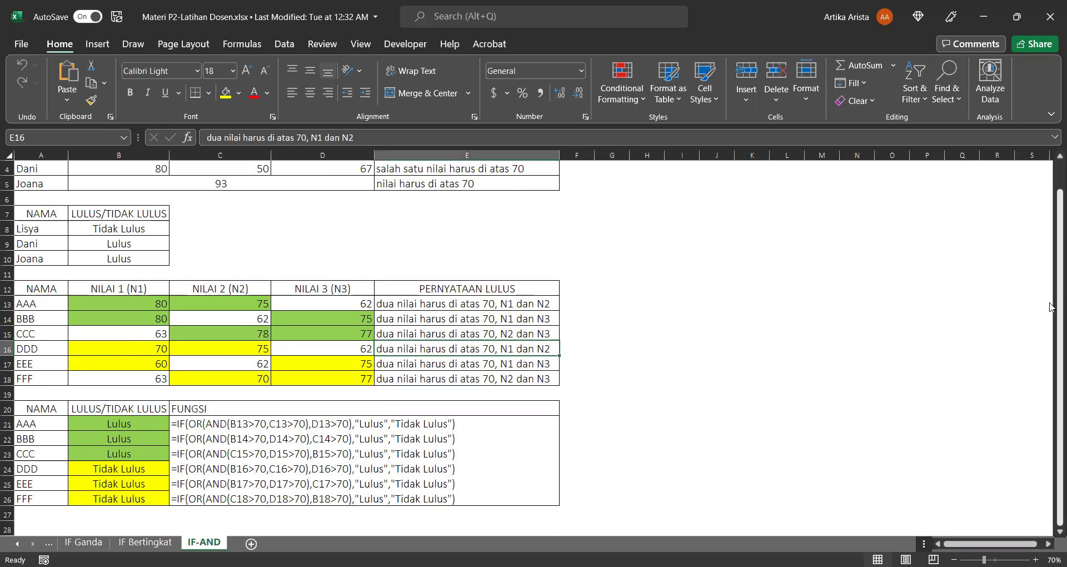
left_click(1035, 559)
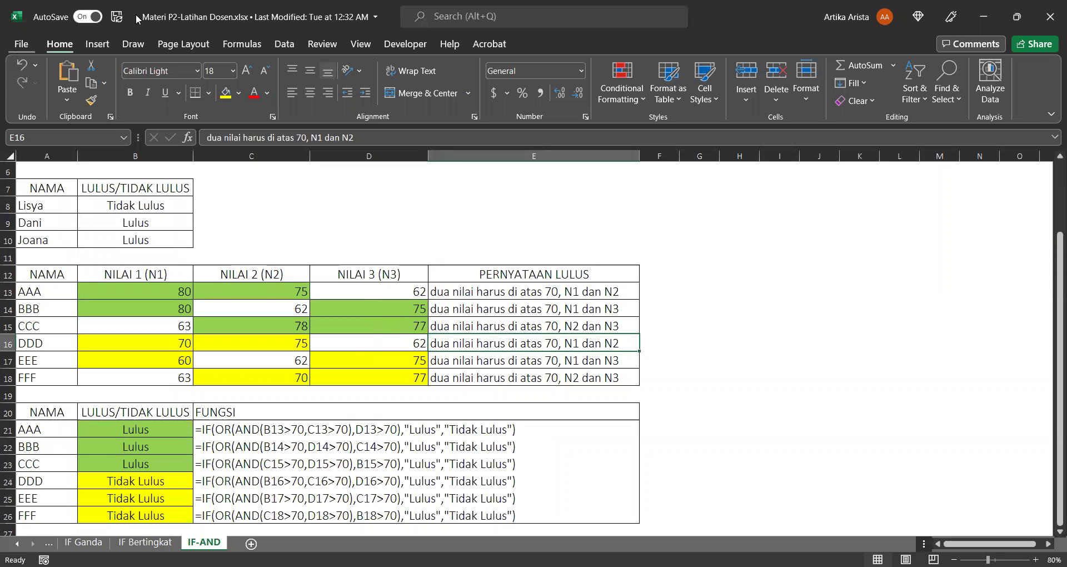
scroll(609, 190, "up", 2)
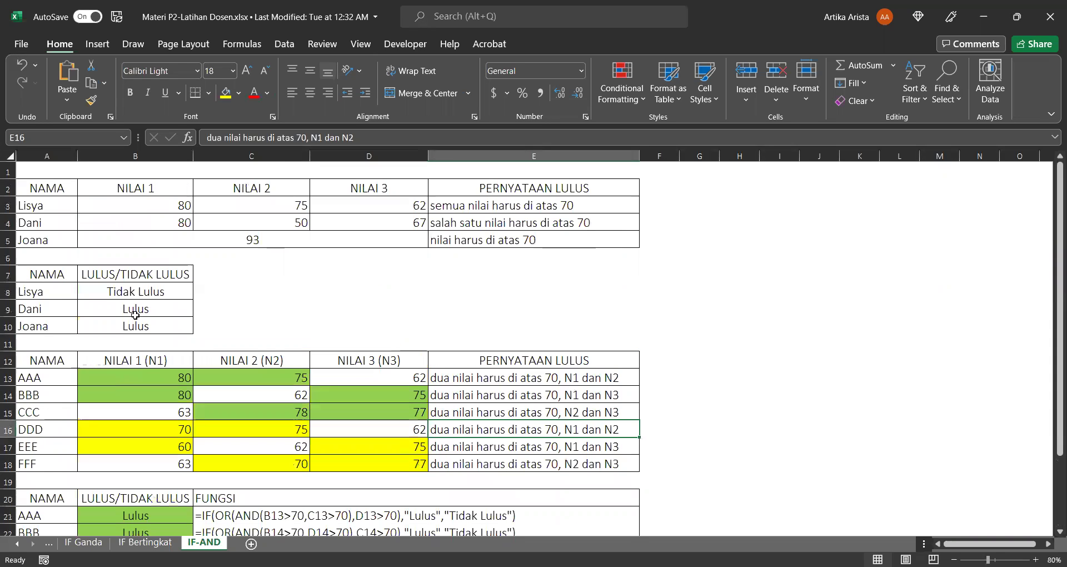
left_click(138, 292)
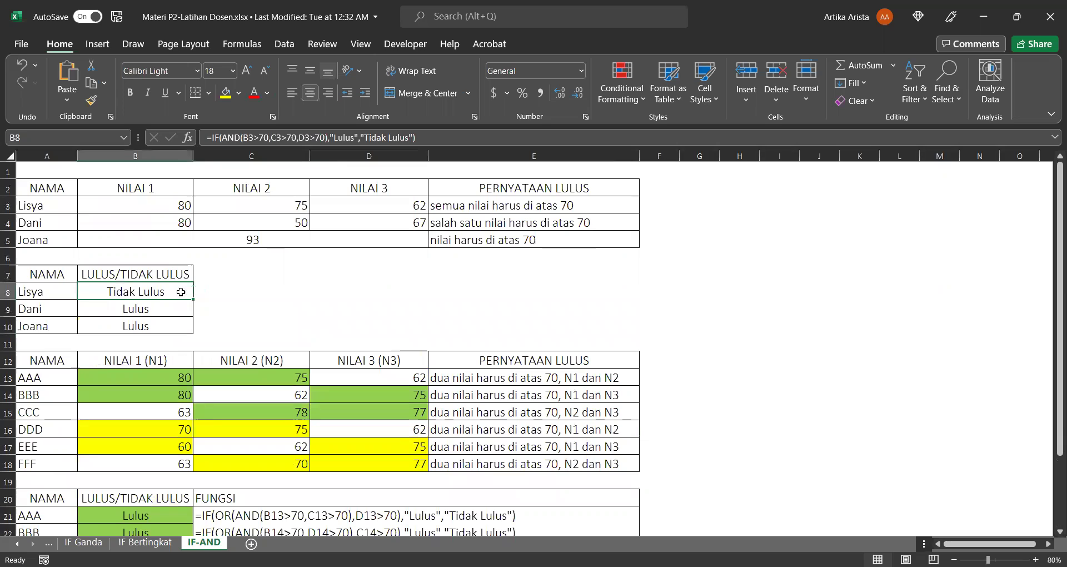
left_click(150, 310)
left_click(153, 326)
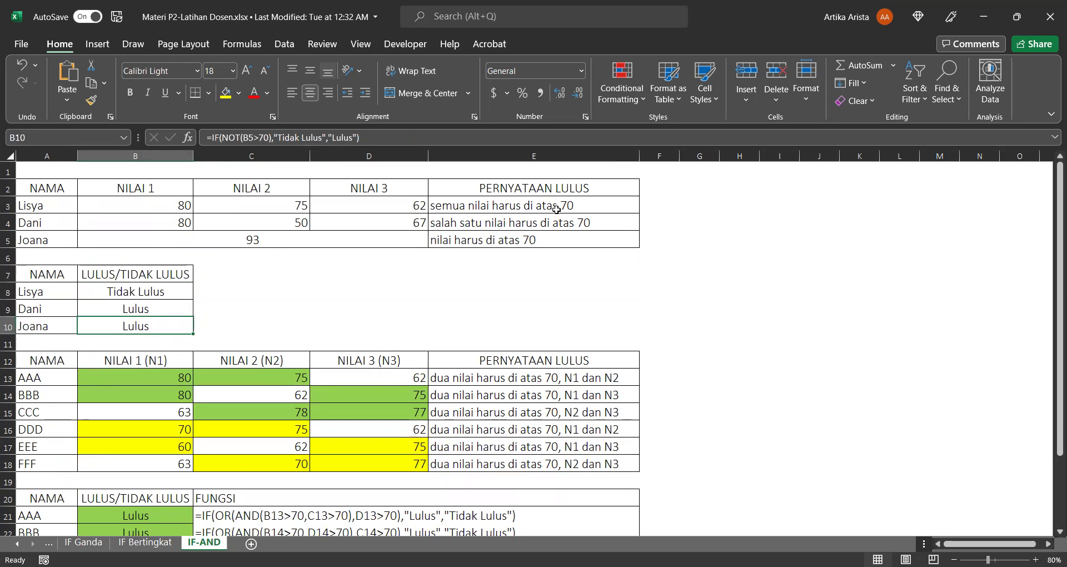
left_click(554, 235)
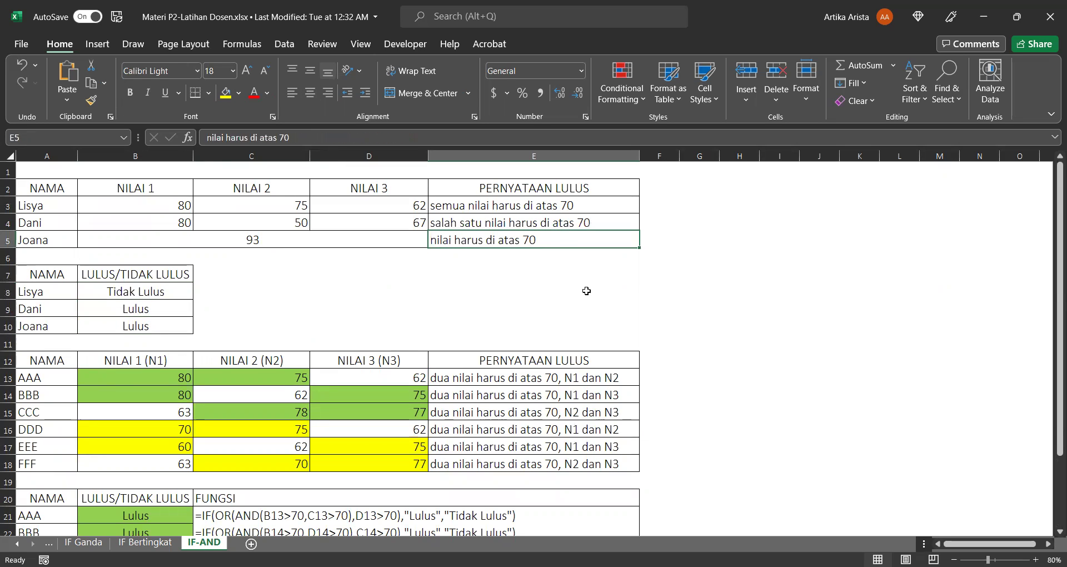
scroll(587, 292, "down", 2)
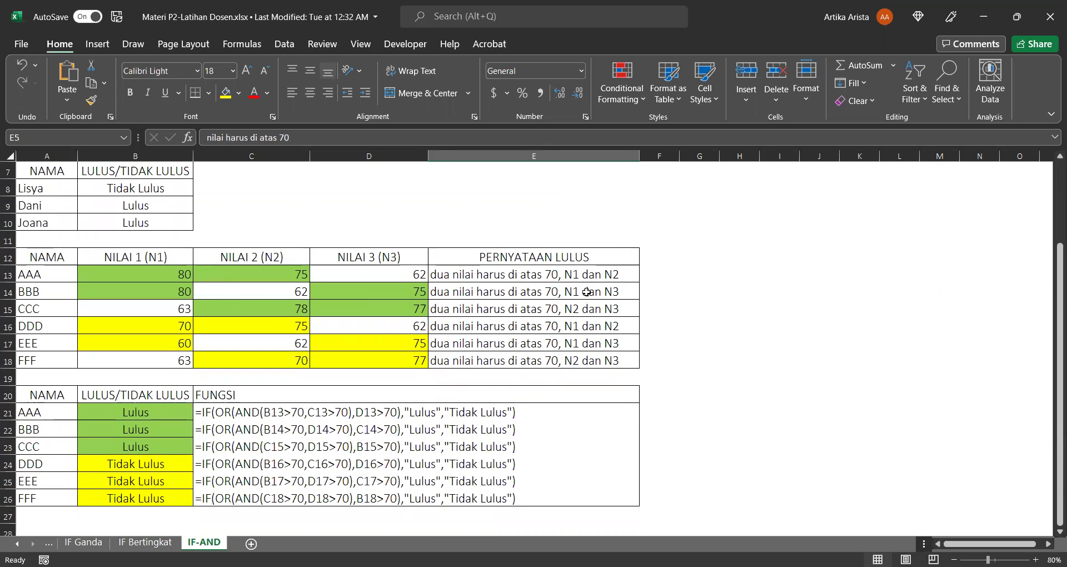
scroll(587, 283, "up", 2)
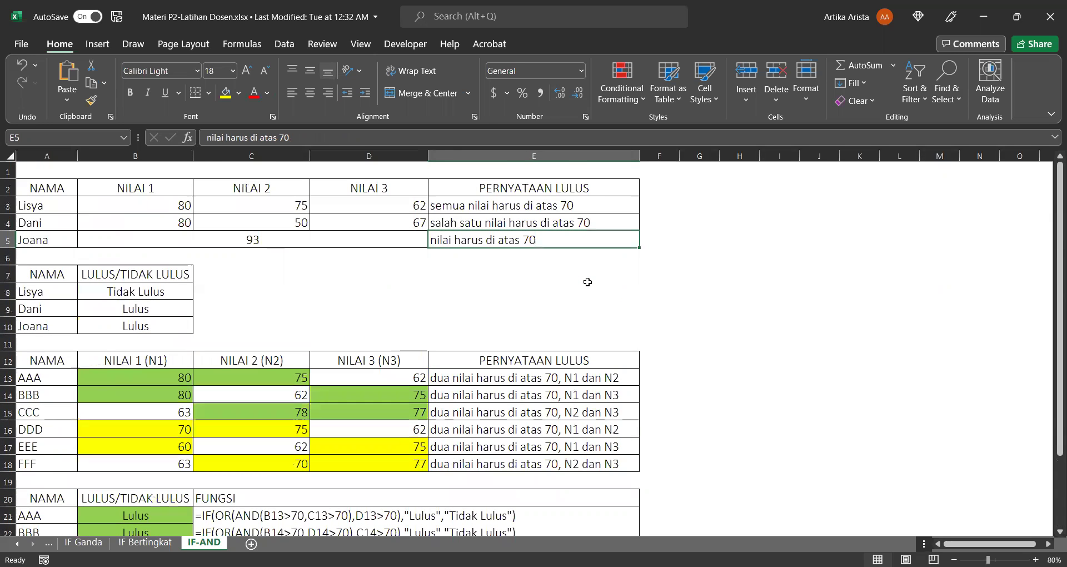
scroll(588, 281, "down", 2)
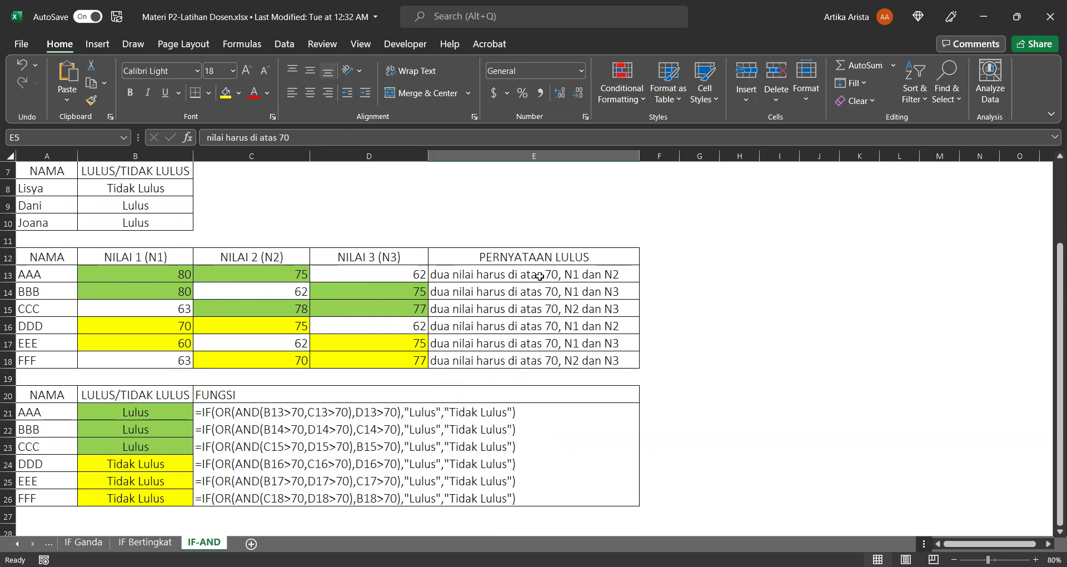
left_click(165, 272)
left_click(222, 272)
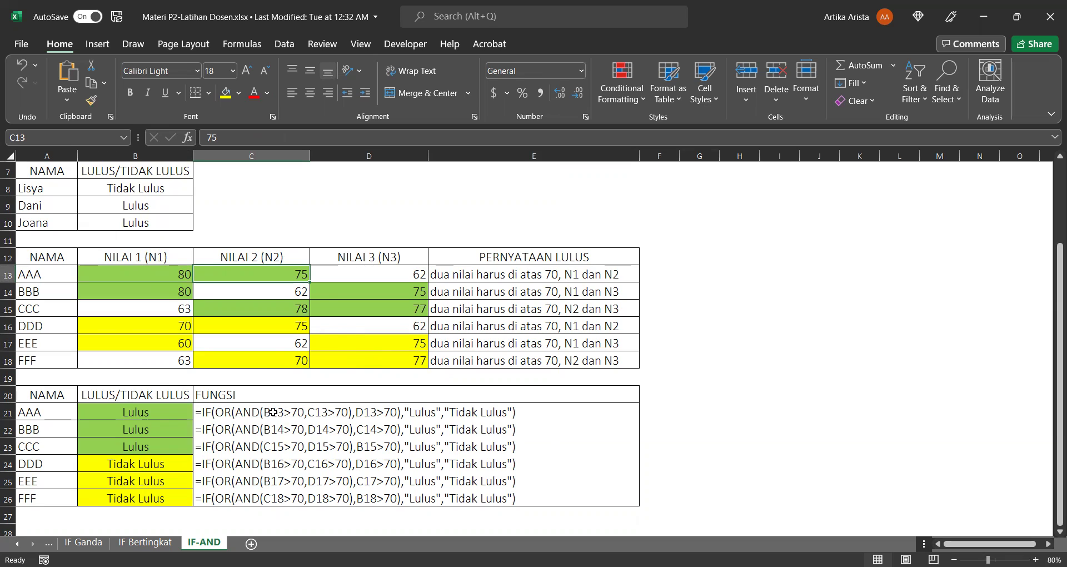
left_click(220, 412)
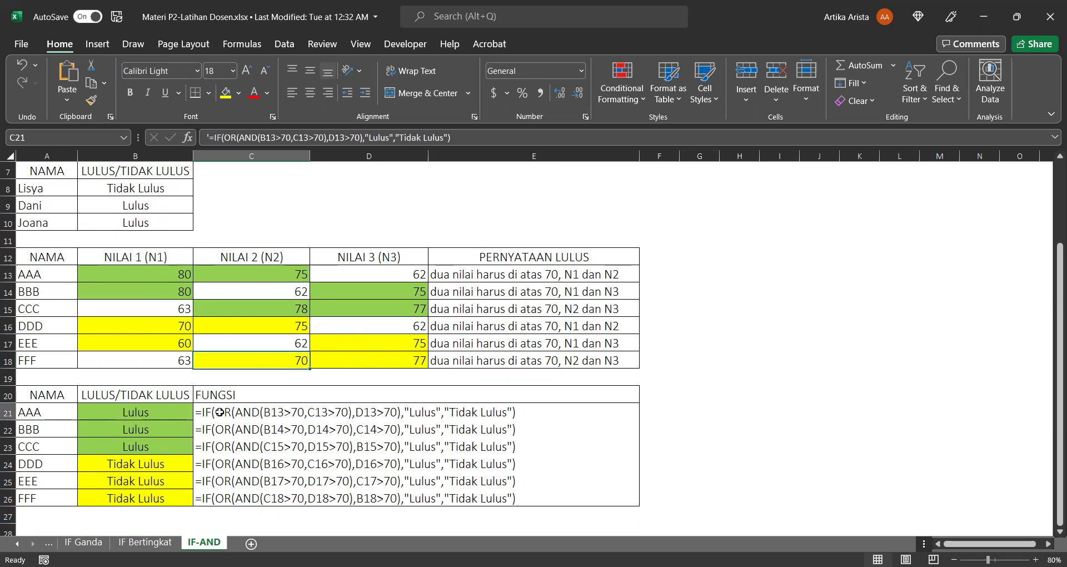
left_click(150, 412)
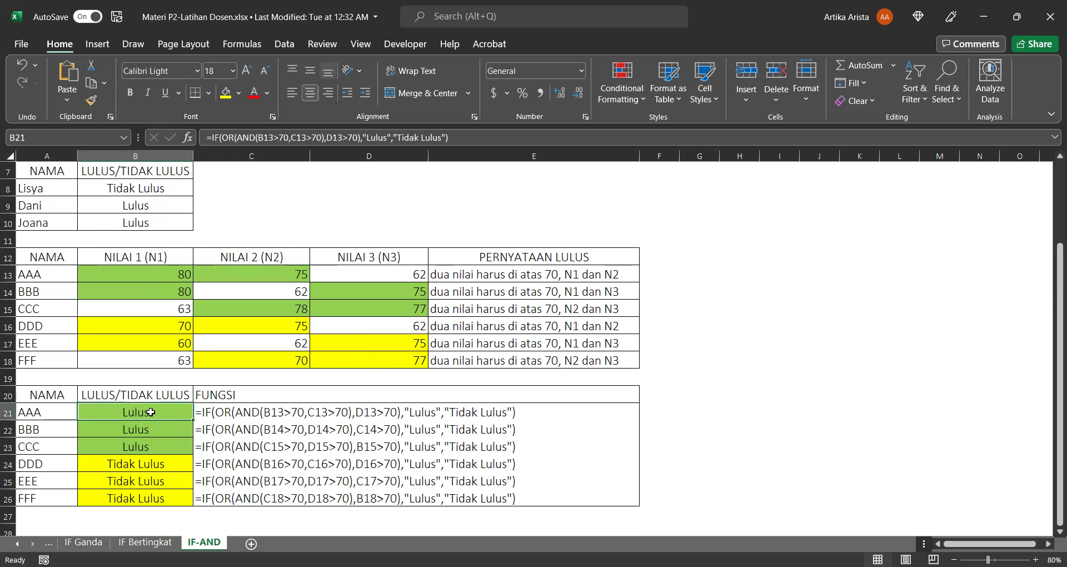
left_click(263, 137)
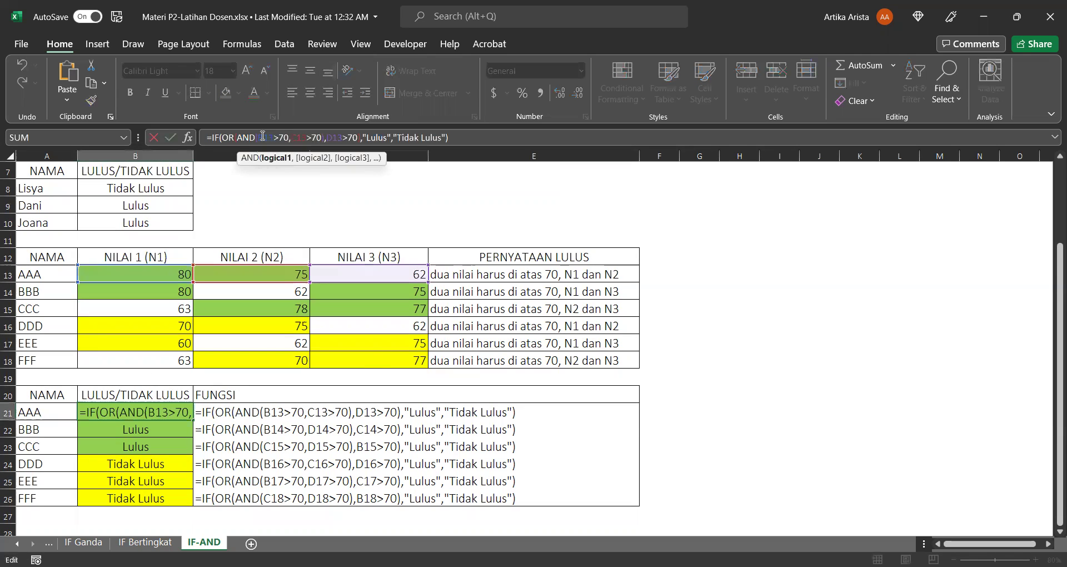
left_click(304, 138)
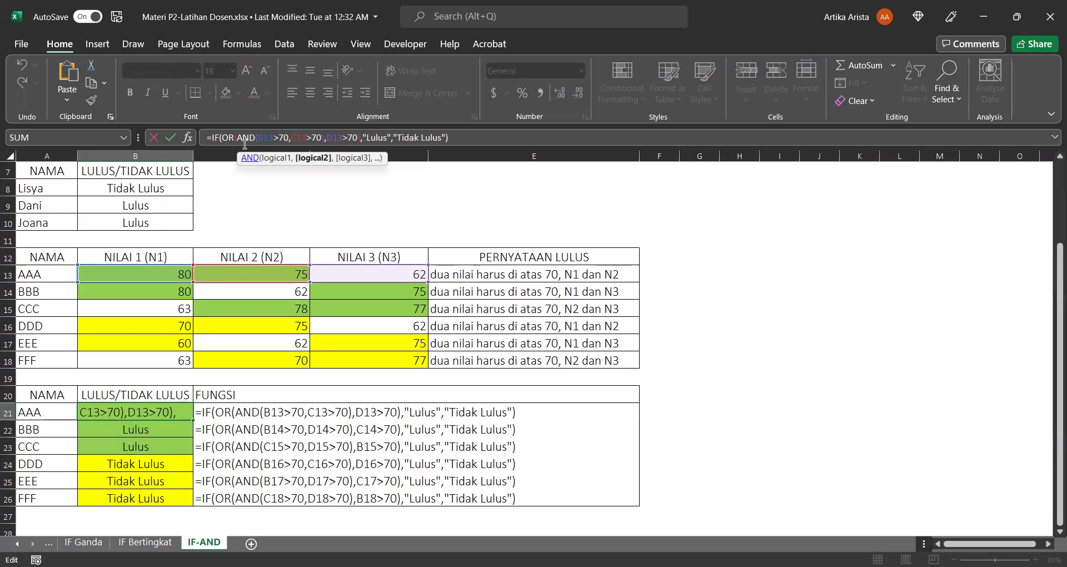
left_click(224, 138)
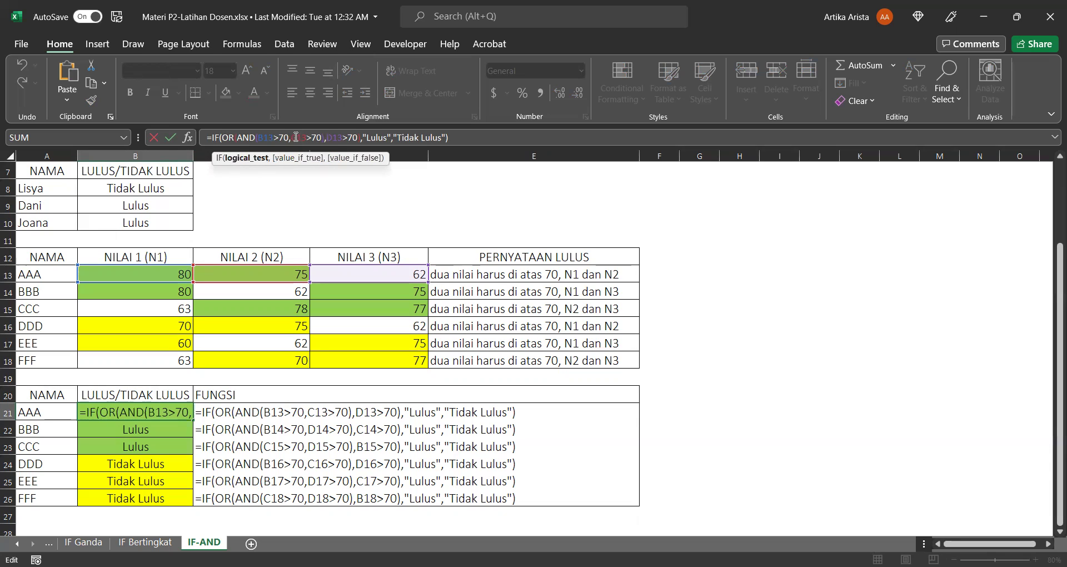
left_click(338, 138)
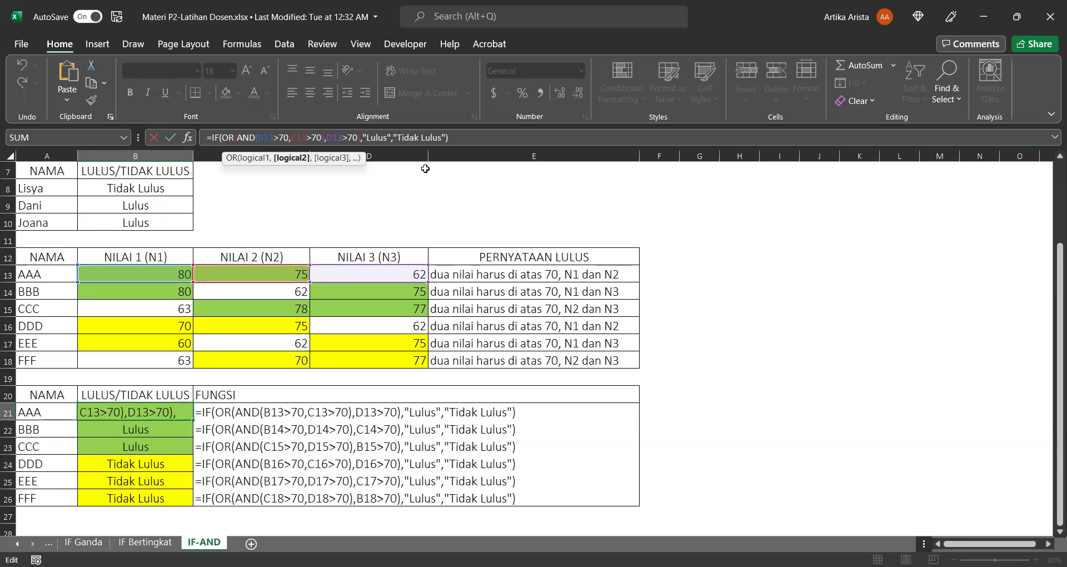
left_click(271, 138)
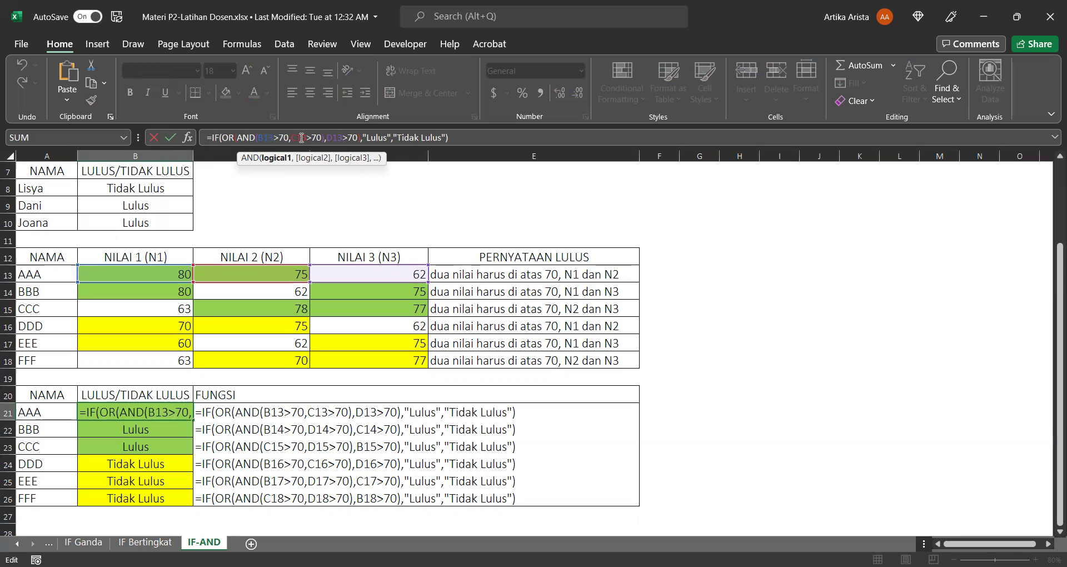
left_click(302, 138)
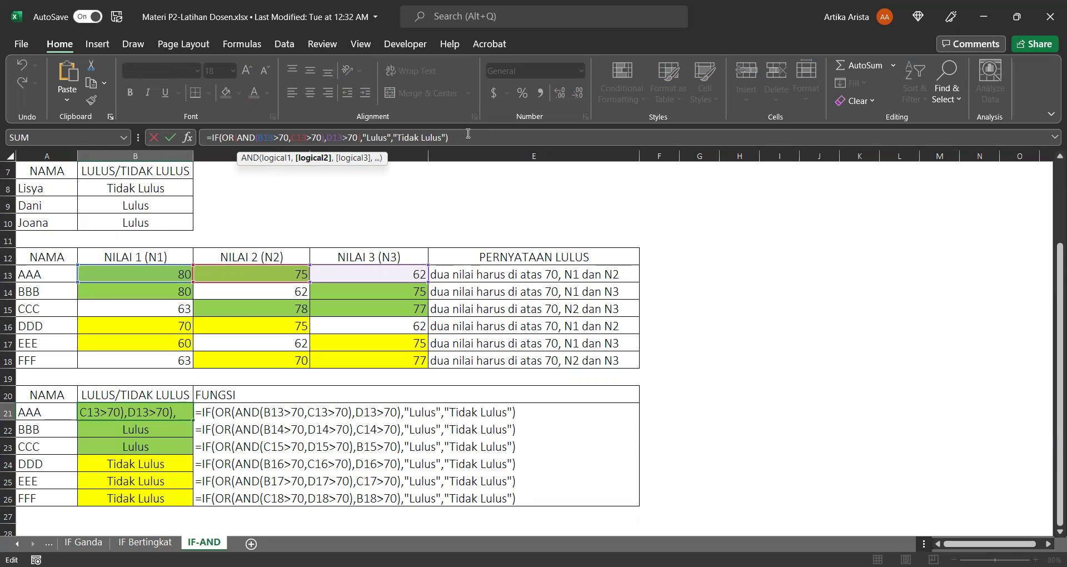
left_click(467, 138)
key("Return")
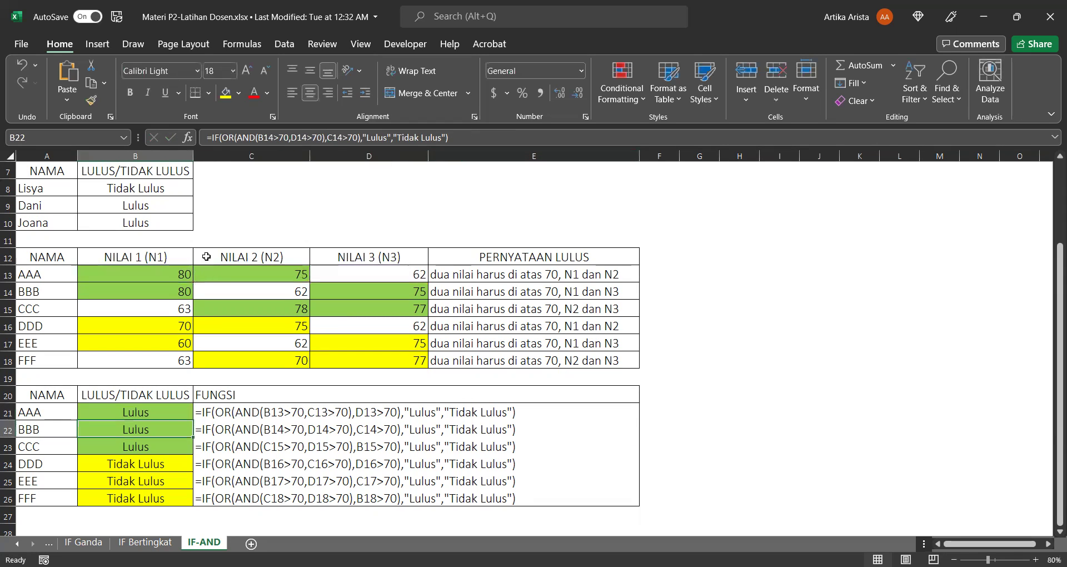
left_click(124, 467)
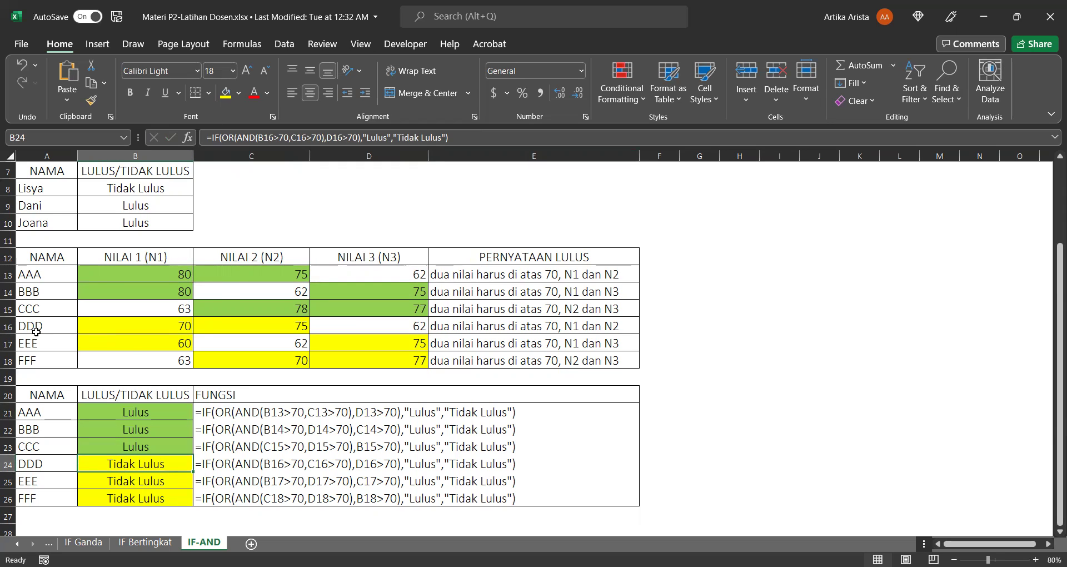
left_click(145, 329)
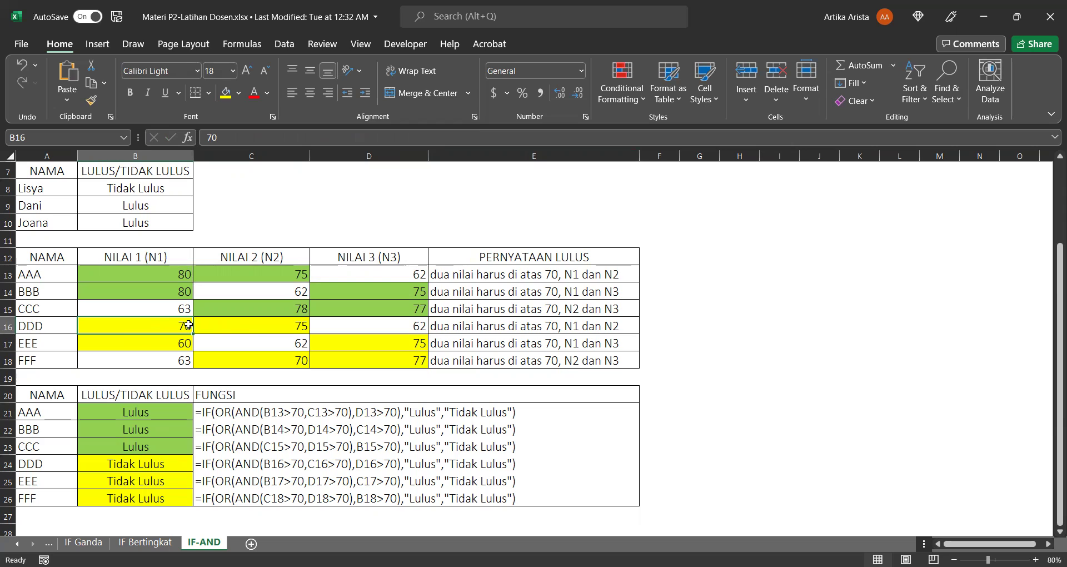
left_click(250, 326)
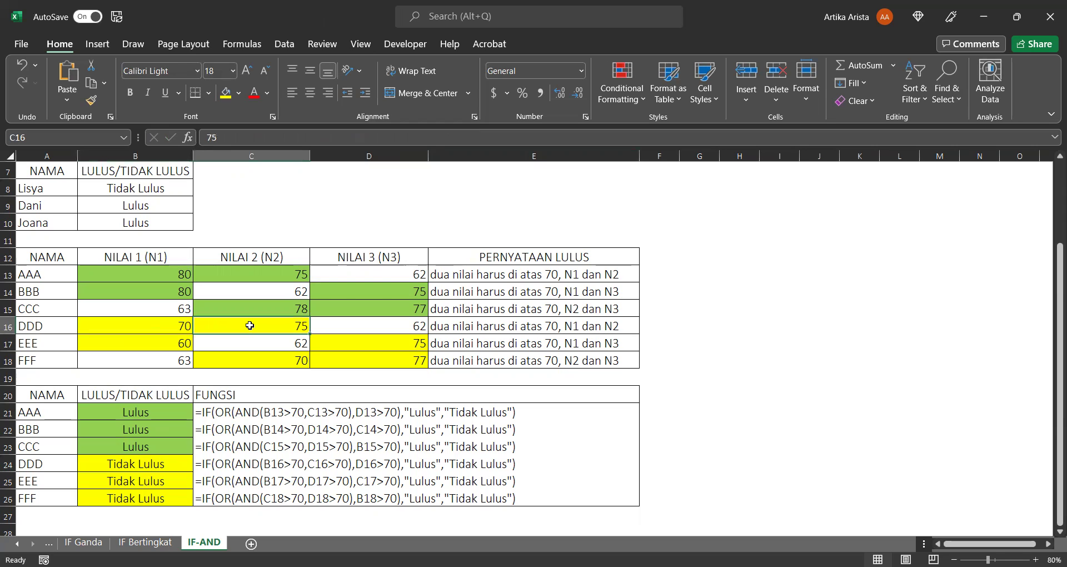
left_click(163, 464)
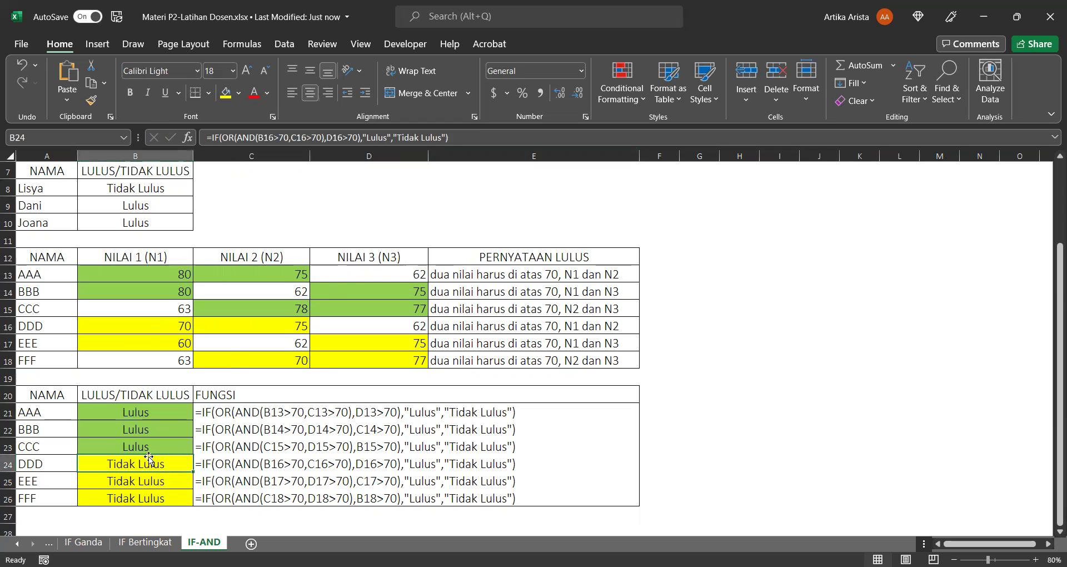
Step: Trace B24's IF(OR(AND…)) references for DDD and exit without changes, keeping Tidak Lulus
left_click(272, 138)
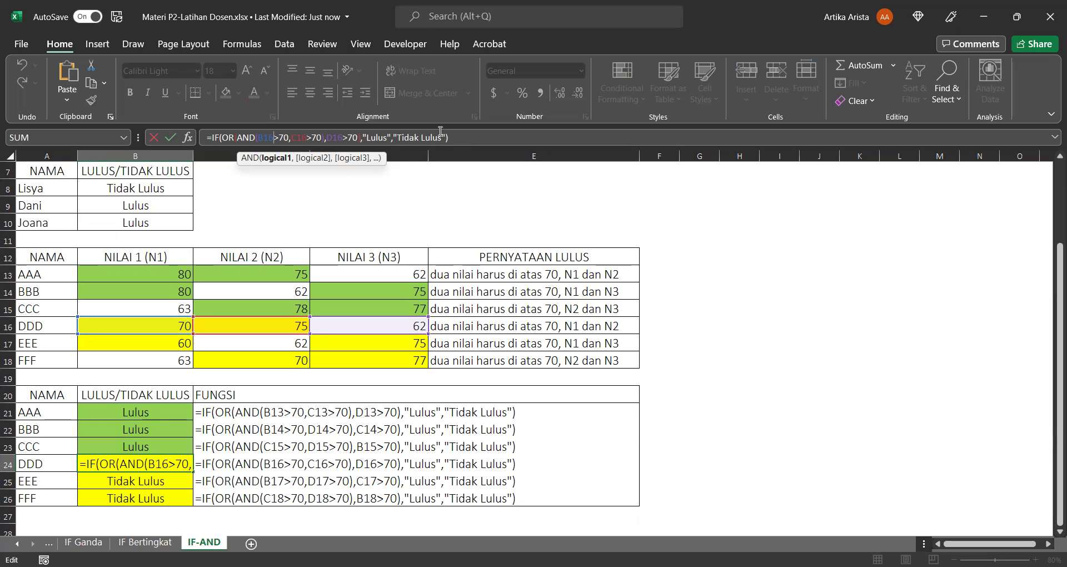
key("Return")
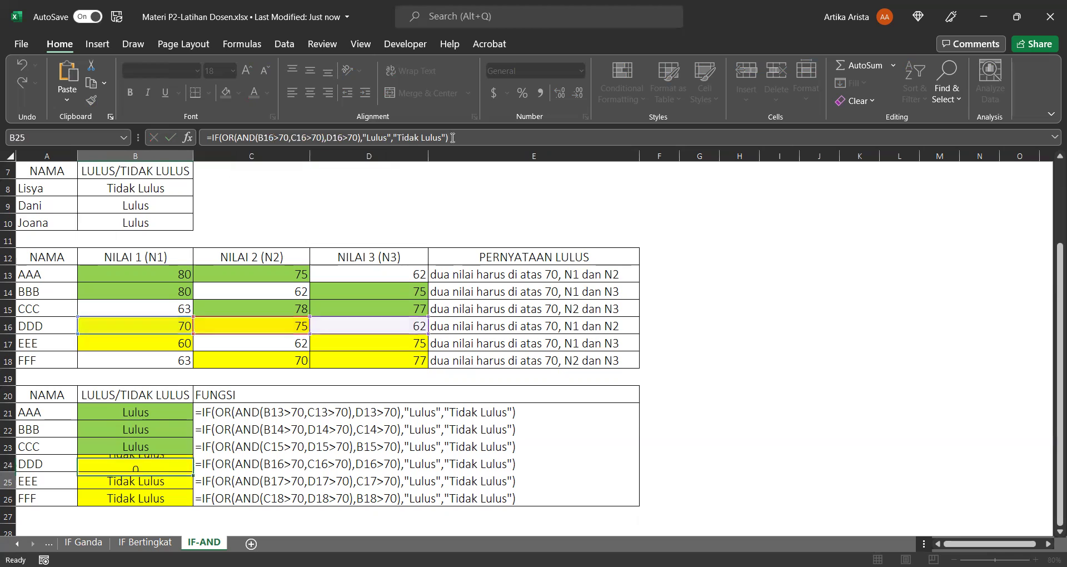
Step: Check DDD's scores in B16 and C16 and the E16 pass rule against B24's result
left_click(154, 412)
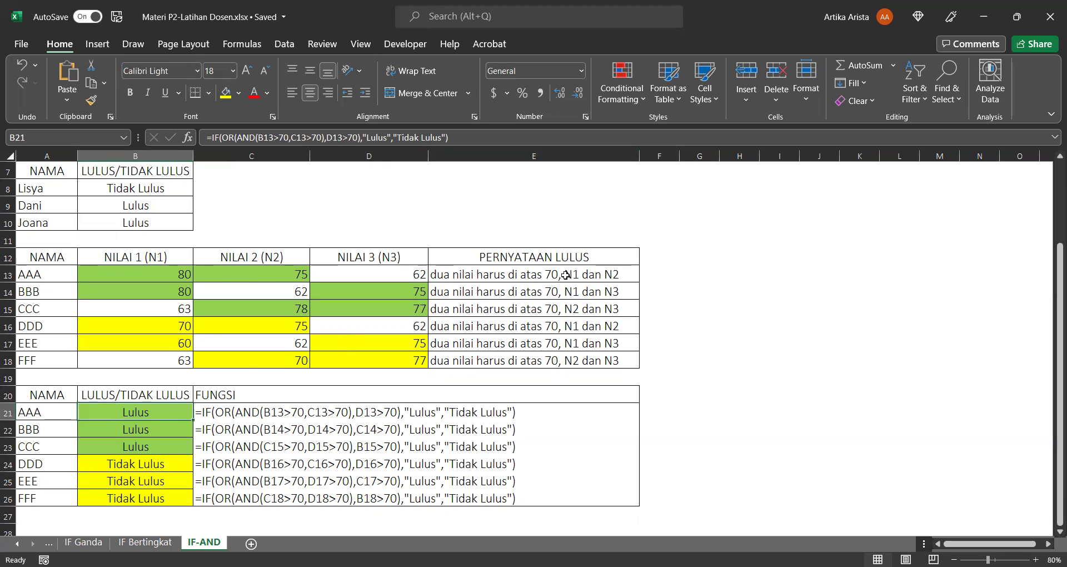
left_click(176, 467)
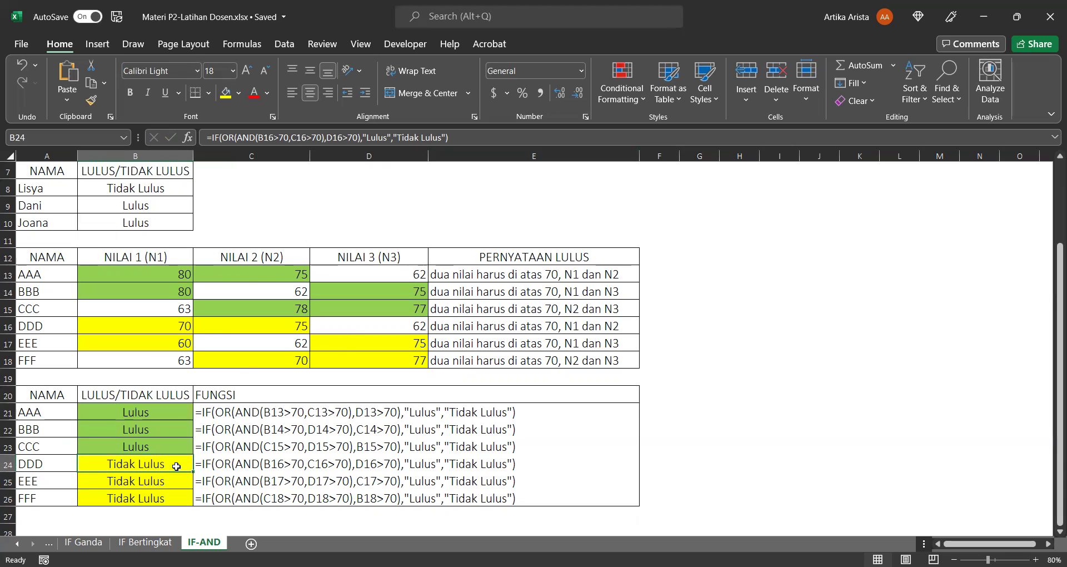
left_click(189, 326)
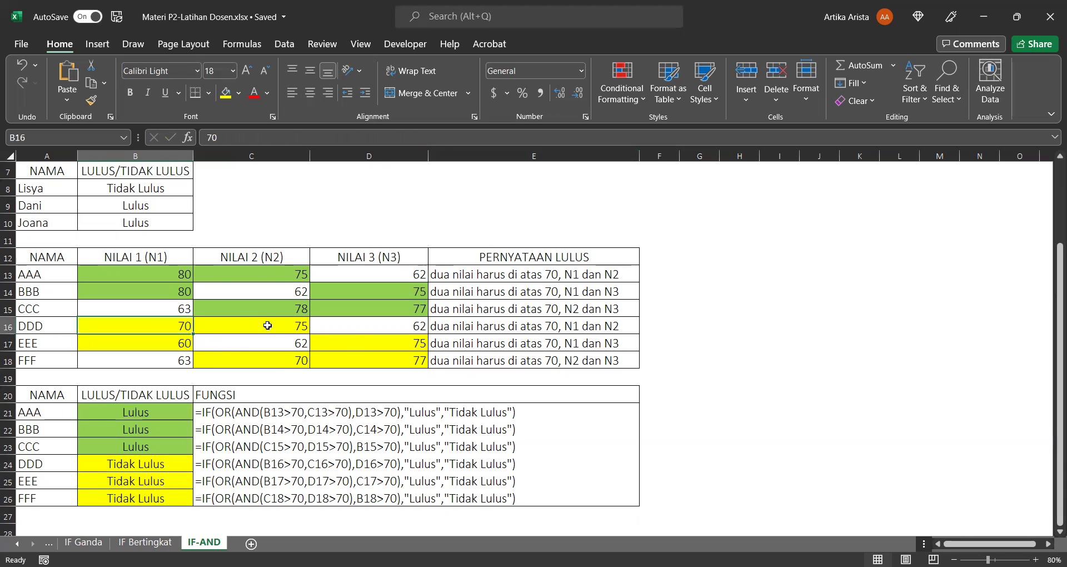
left_click(304, 326)
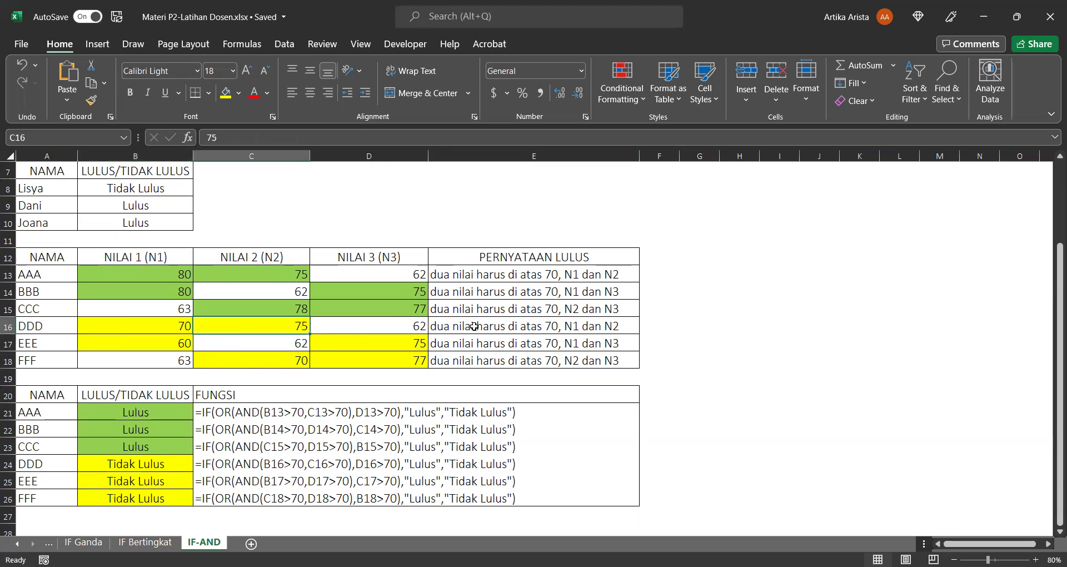
left_click(542, 327)
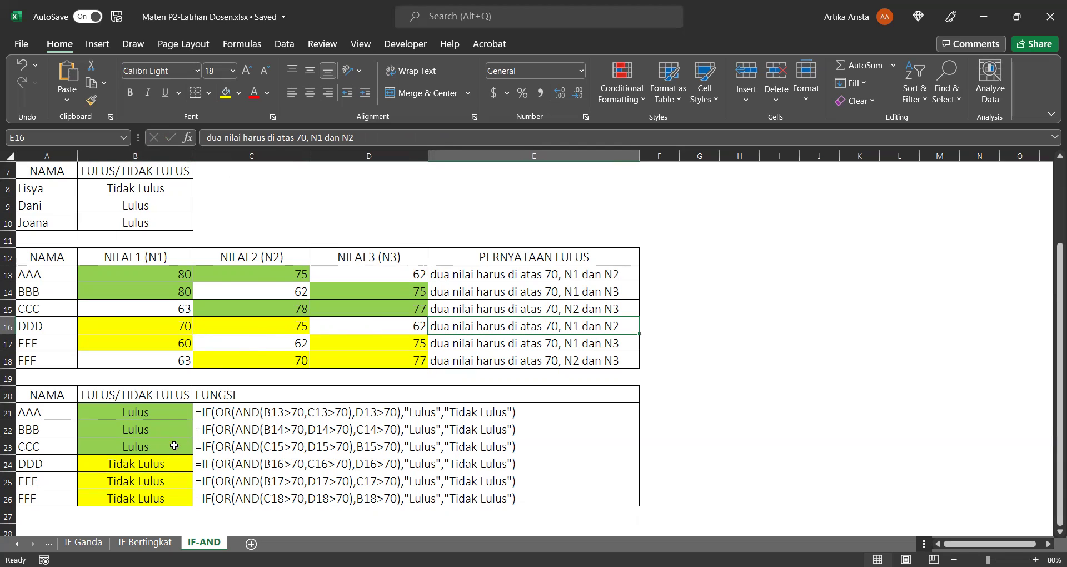
left_click(160, 463)
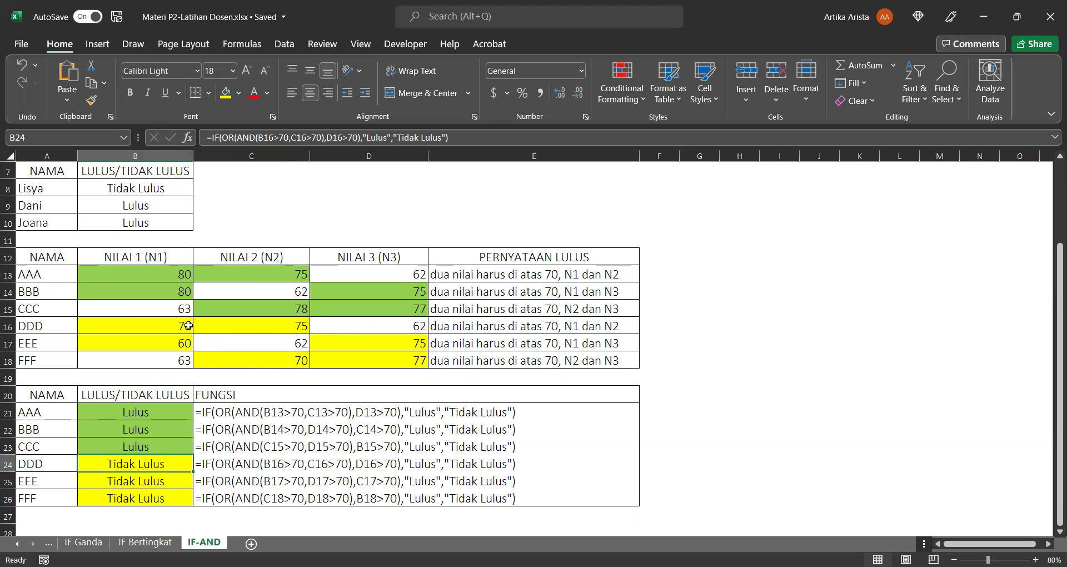
Step: Step through B24's AND conditions and commit the formula unchanged
left_click(274, 137)
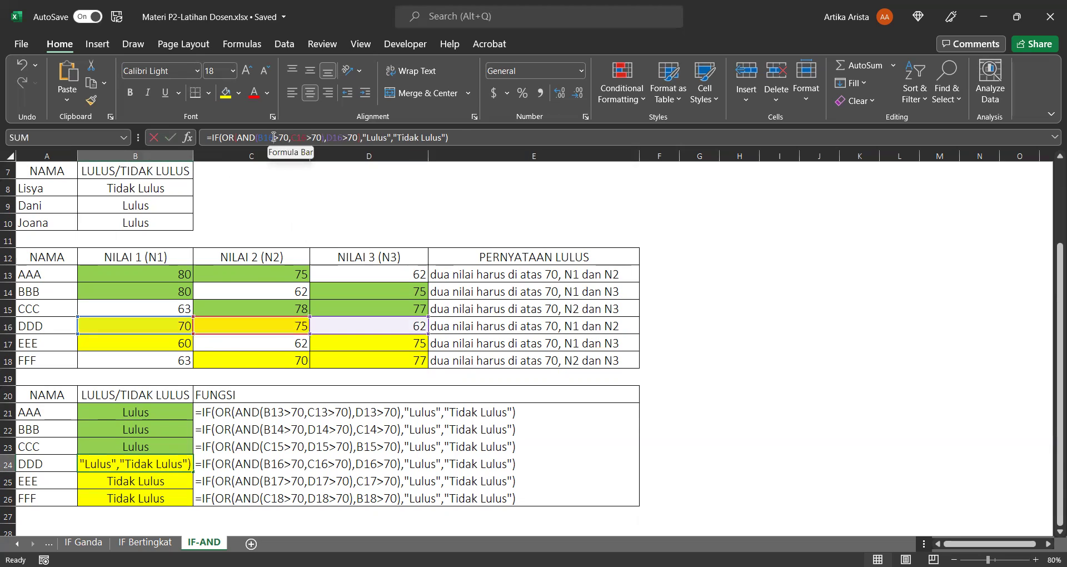
left_click(304, 137)
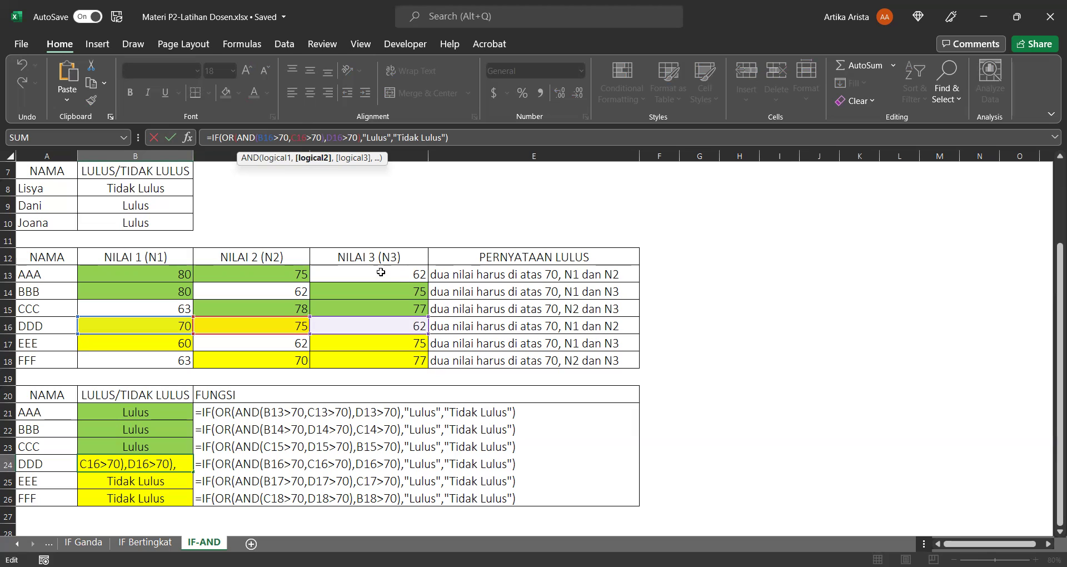
left_click(464, 138)
key("Return")
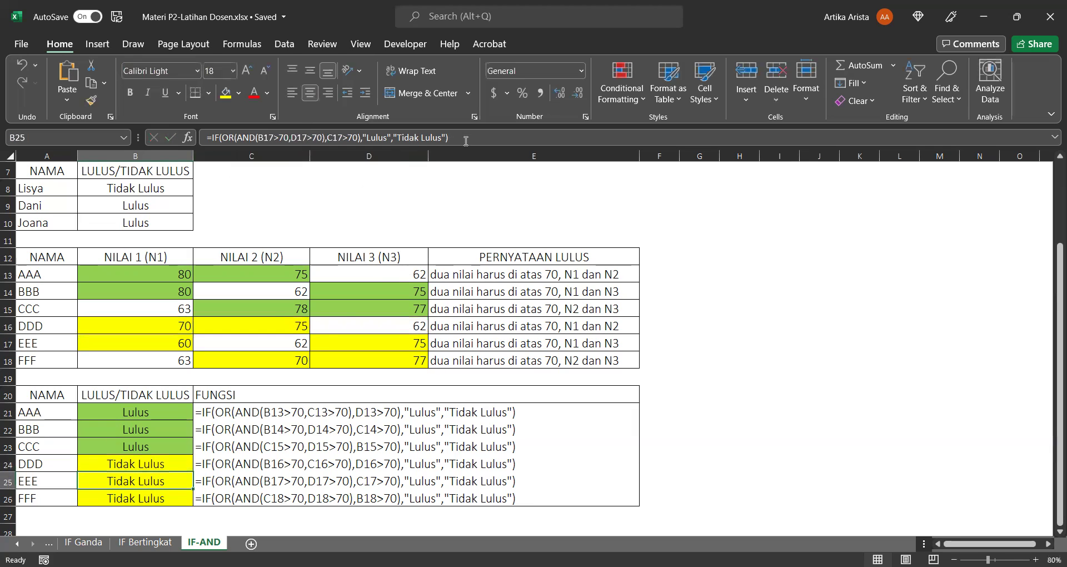
left_click(155, 411)
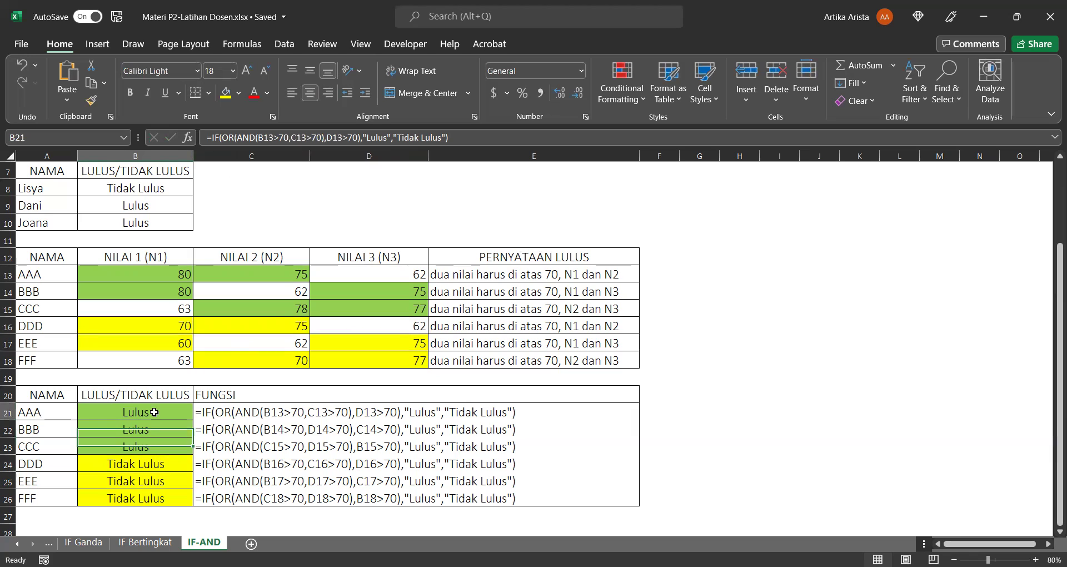
left_click(159, 467)
left_click(179, 416)
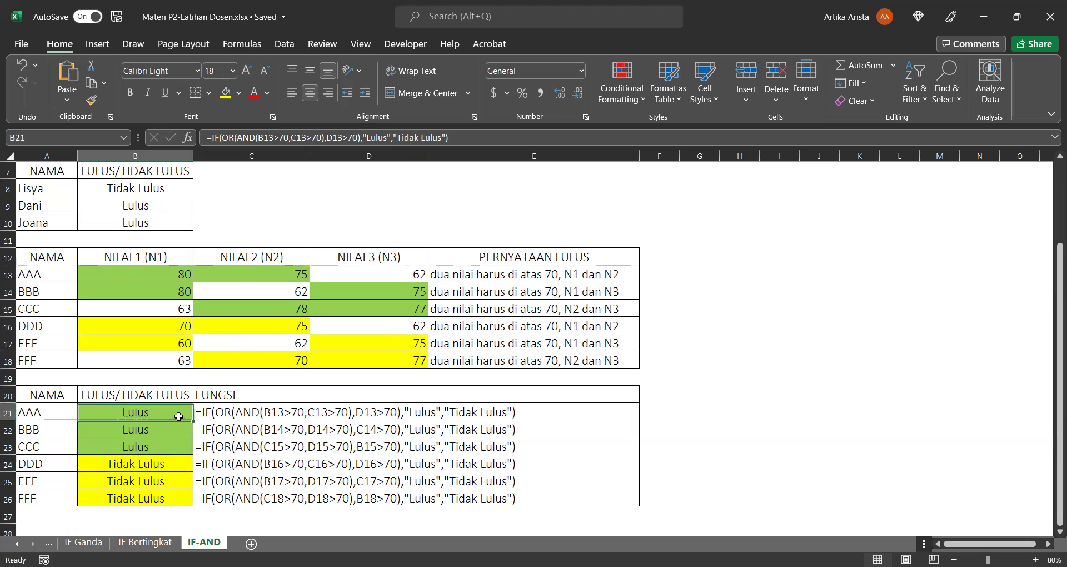
left_click(177, 469)
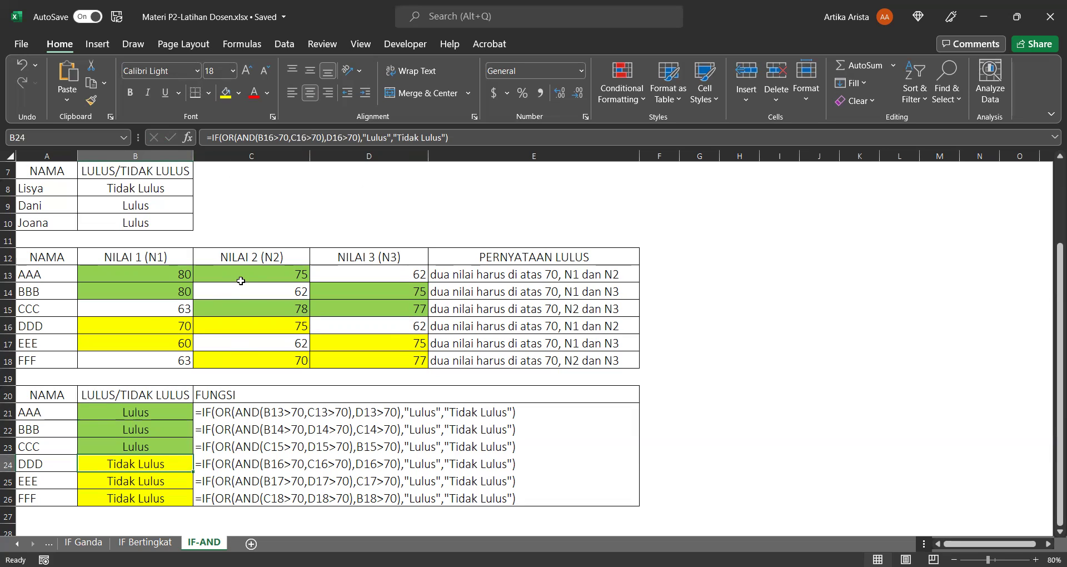
left_click(181, 295)
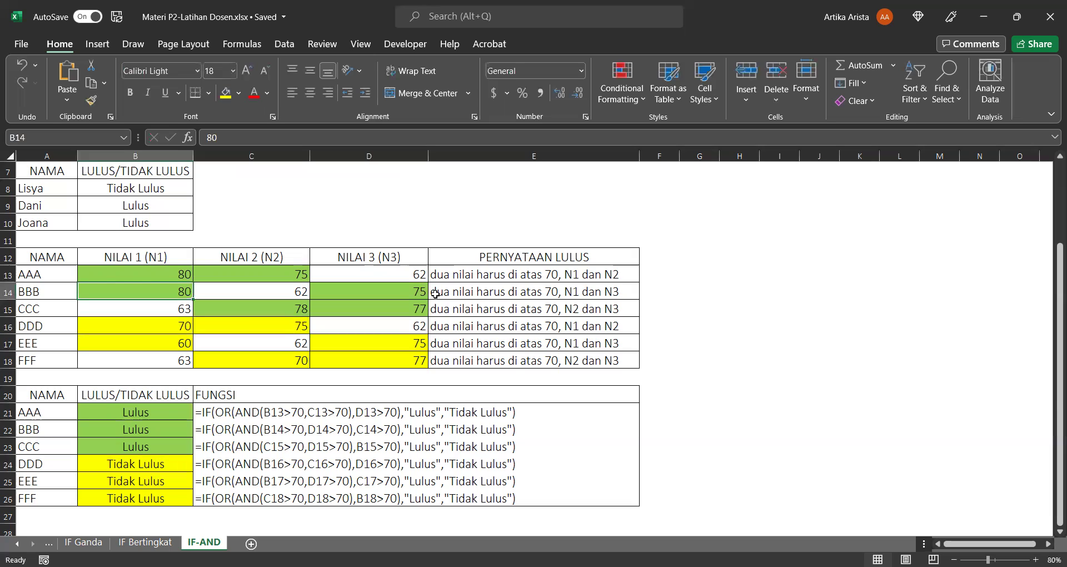
left_click(398, 291)
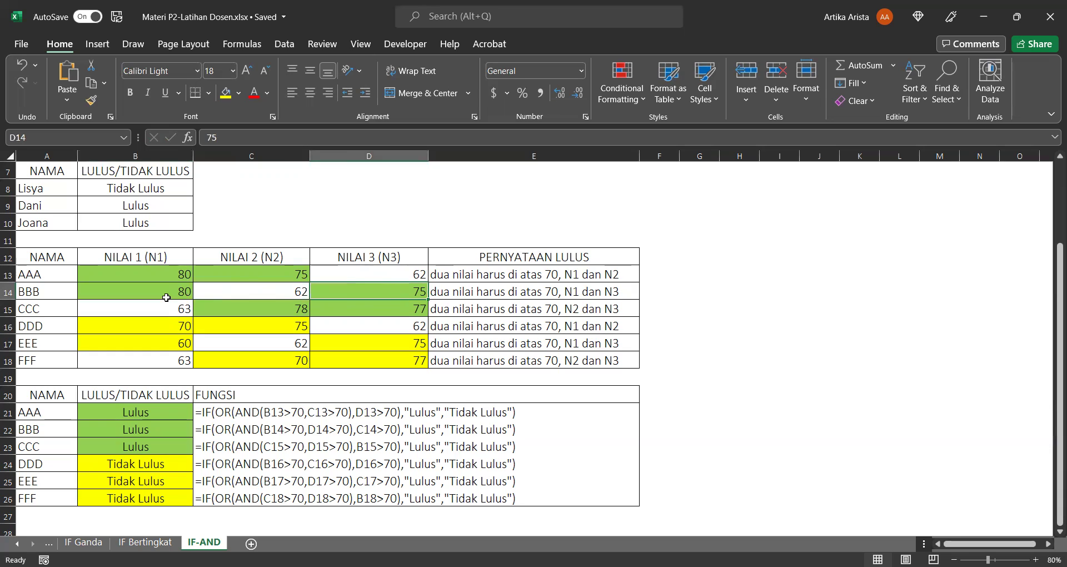
left_click(187, 293)
left_click(411, 290)
left_click(178, 289)
left_click(405, 291)
left_click(290, 294)
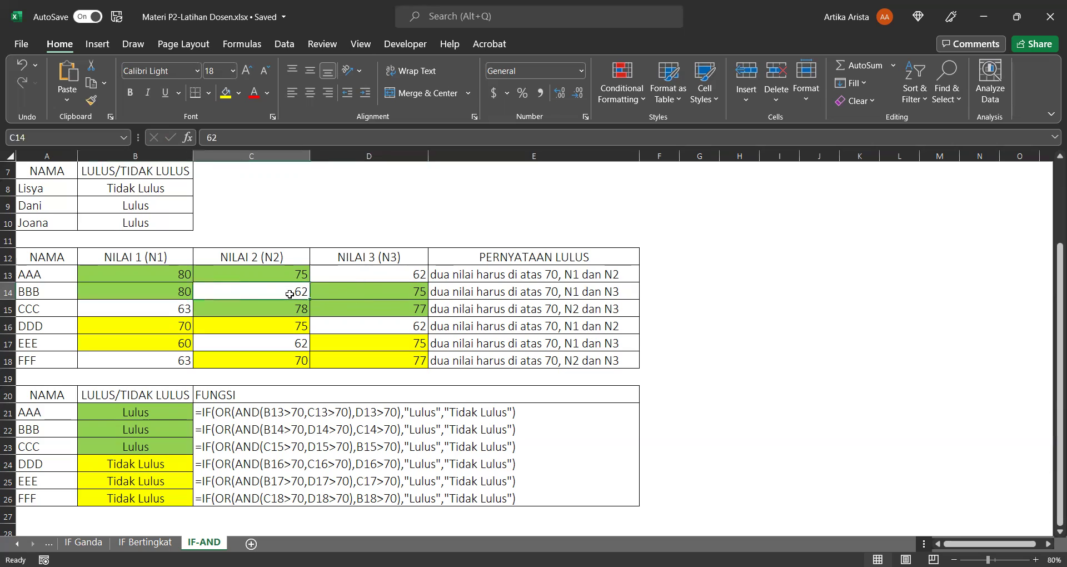
left_click(131, 434)
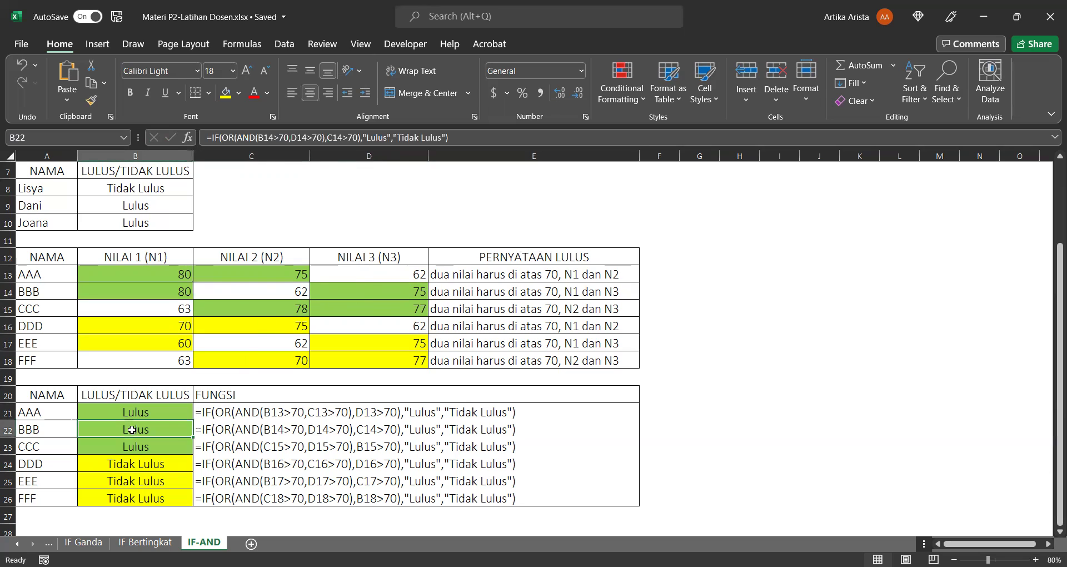
key("F2")
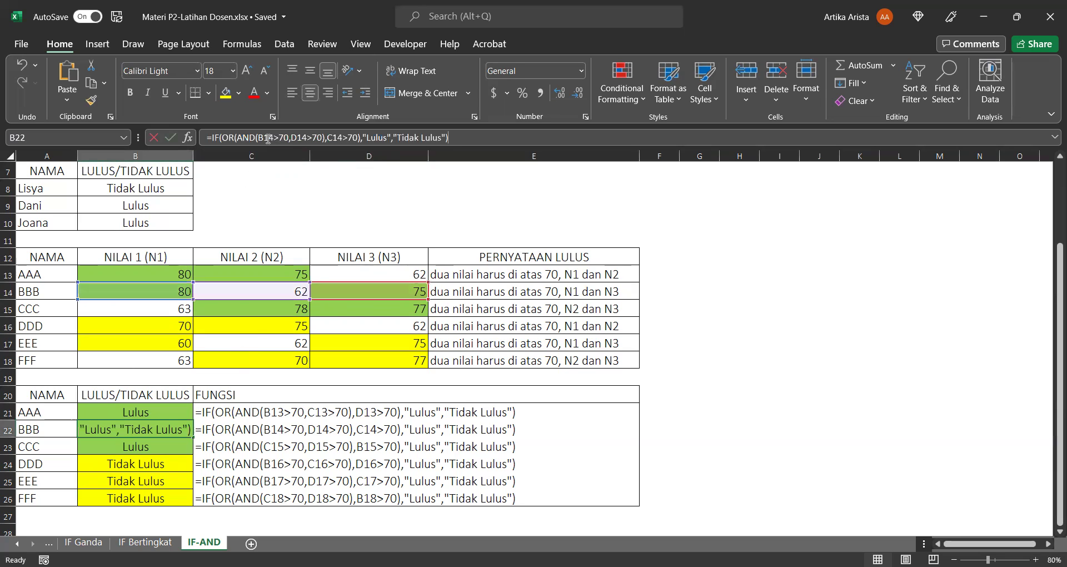
left_click(267, 138)
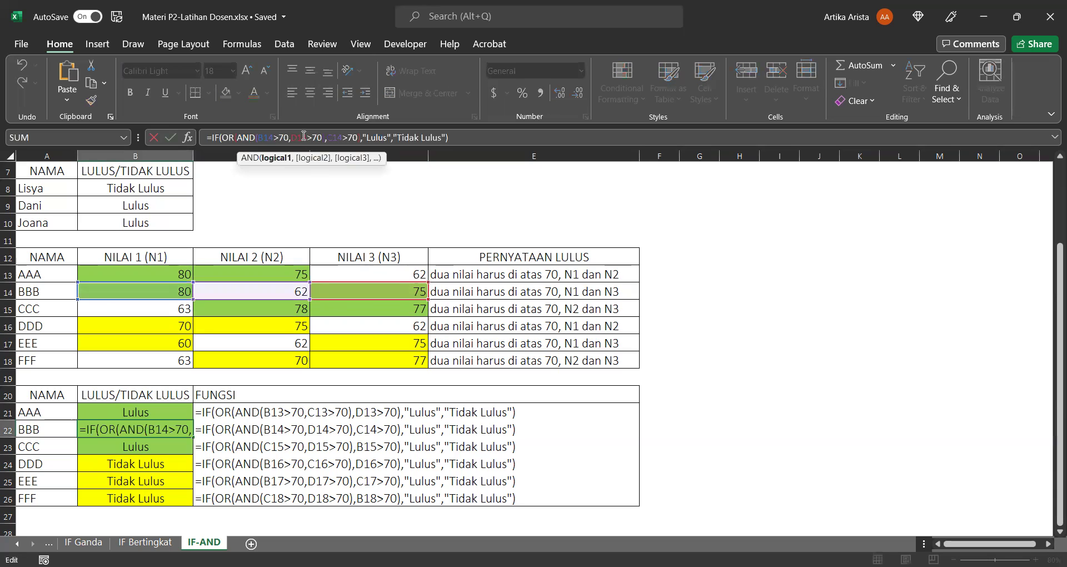
left_click(304, 137)
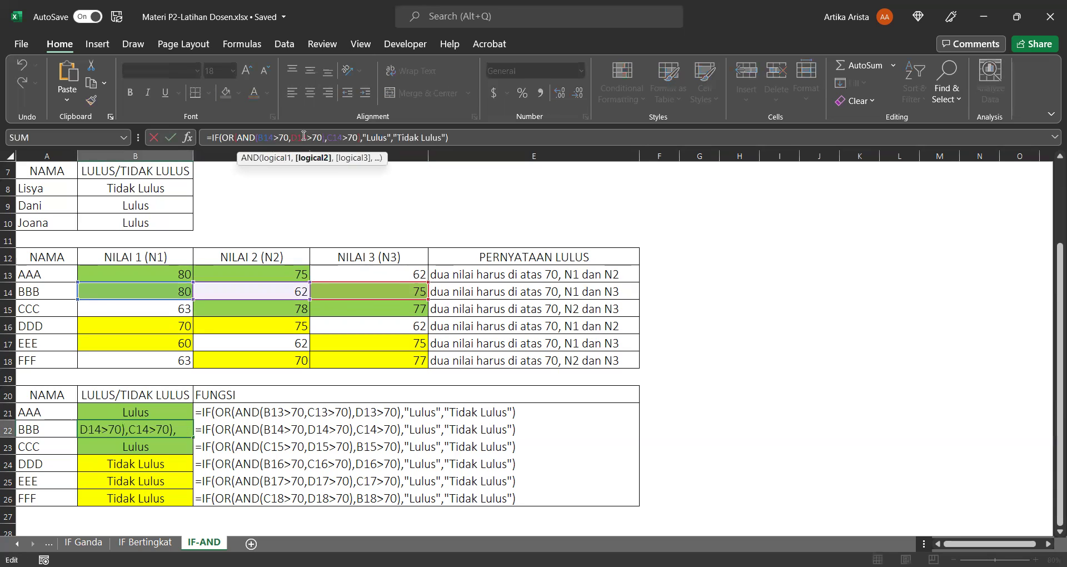
left_click(339, 137)
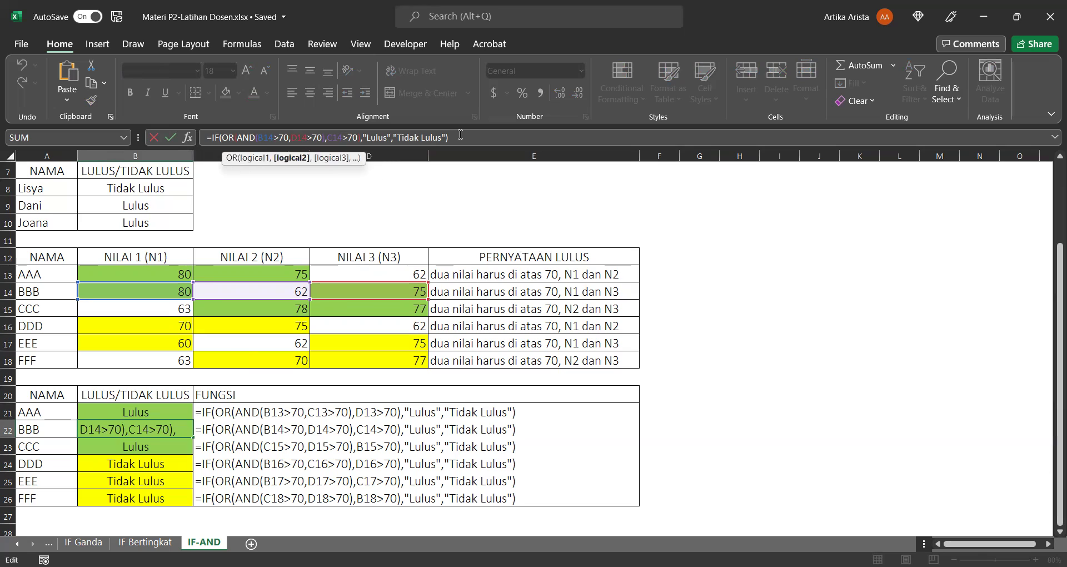
left_click(460, 137)
key("Return")
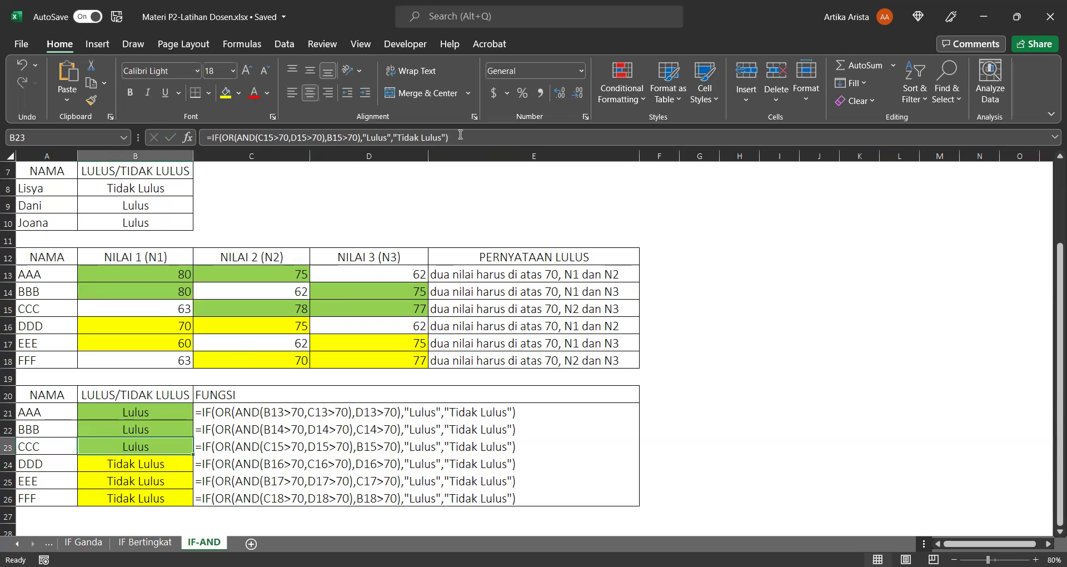
left_click(138, 483)
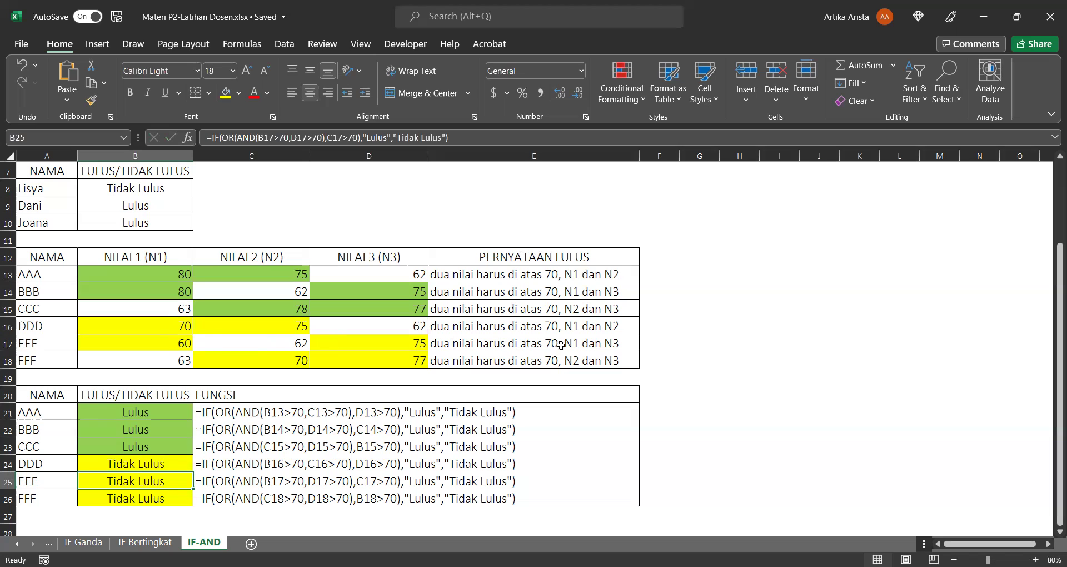
left_click(172, 345)
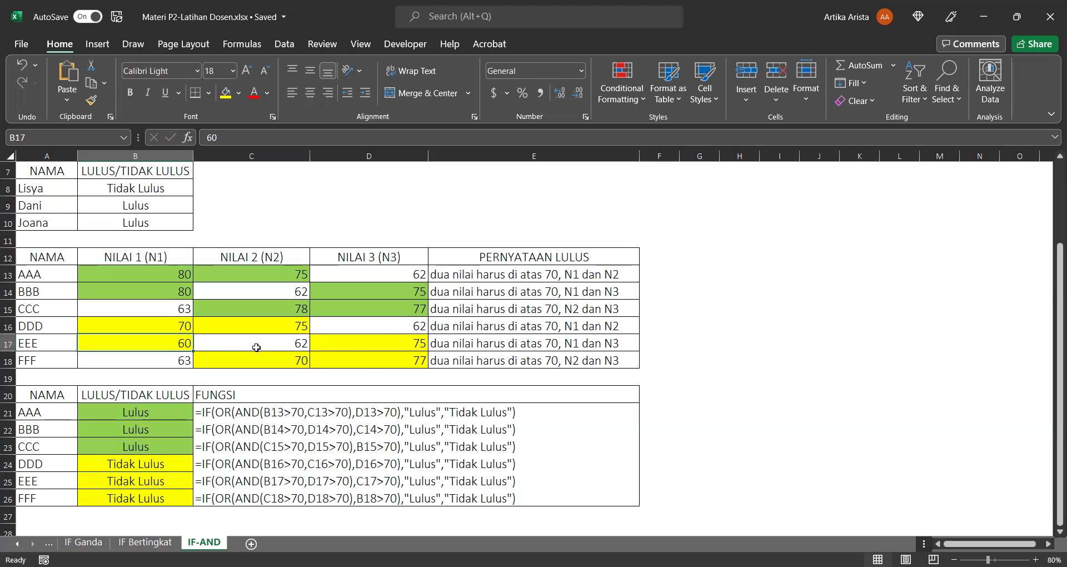
left_click(405, 342)
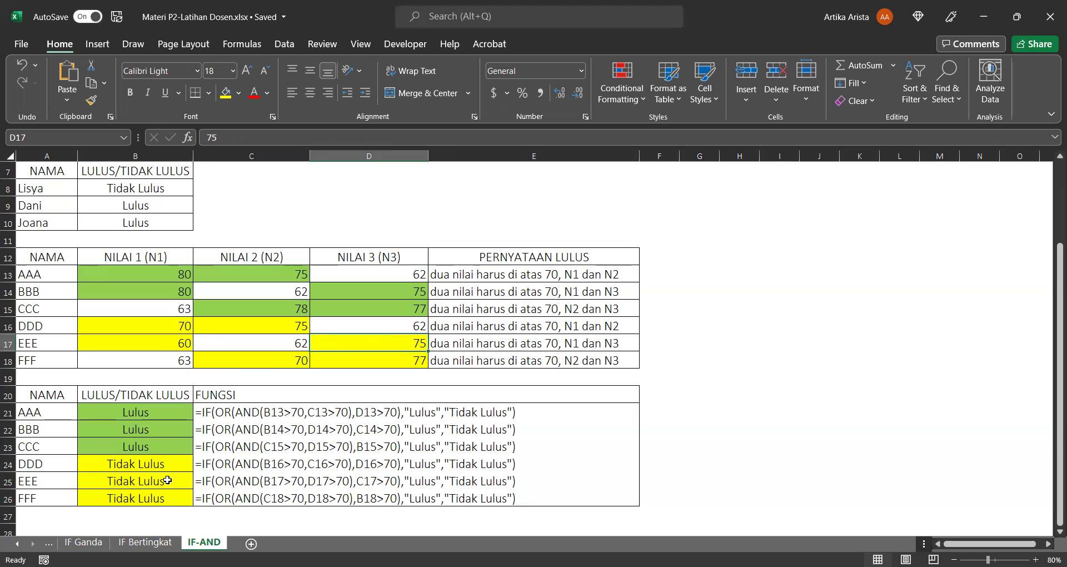
left_click(165, 482)
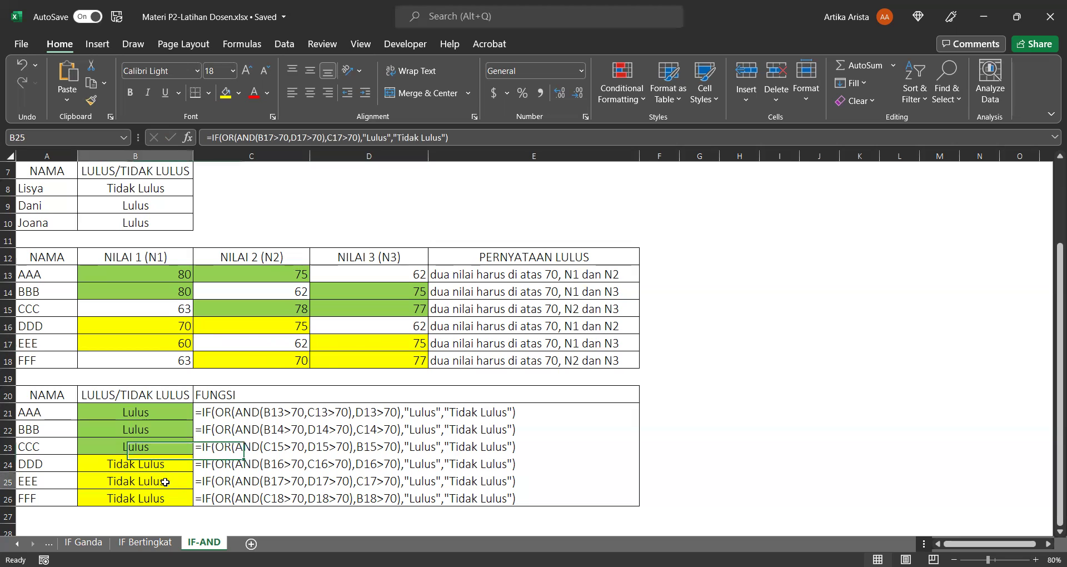
left_click(271, 135)
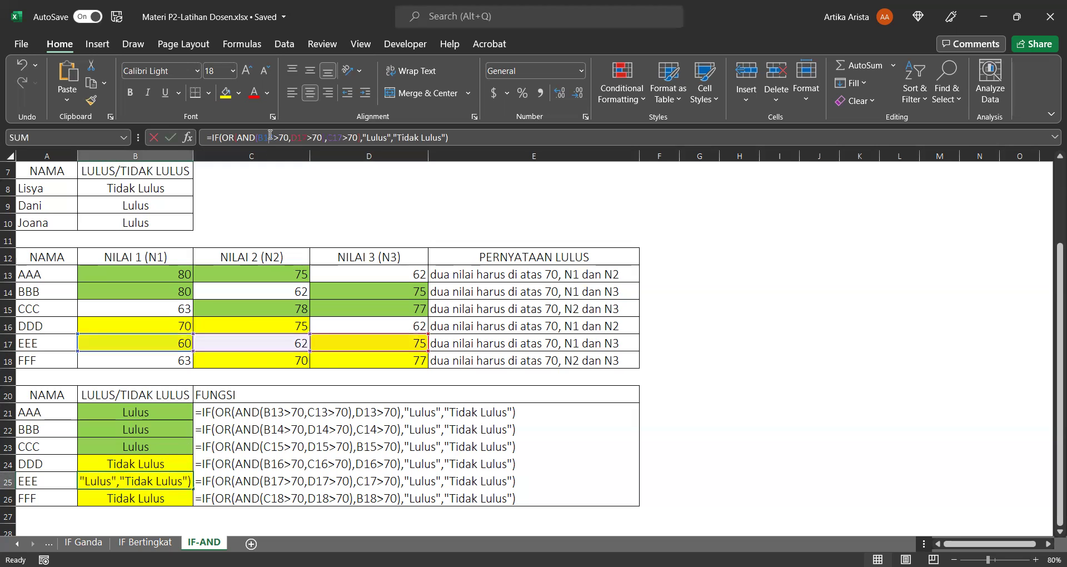
left_click(334, 137)
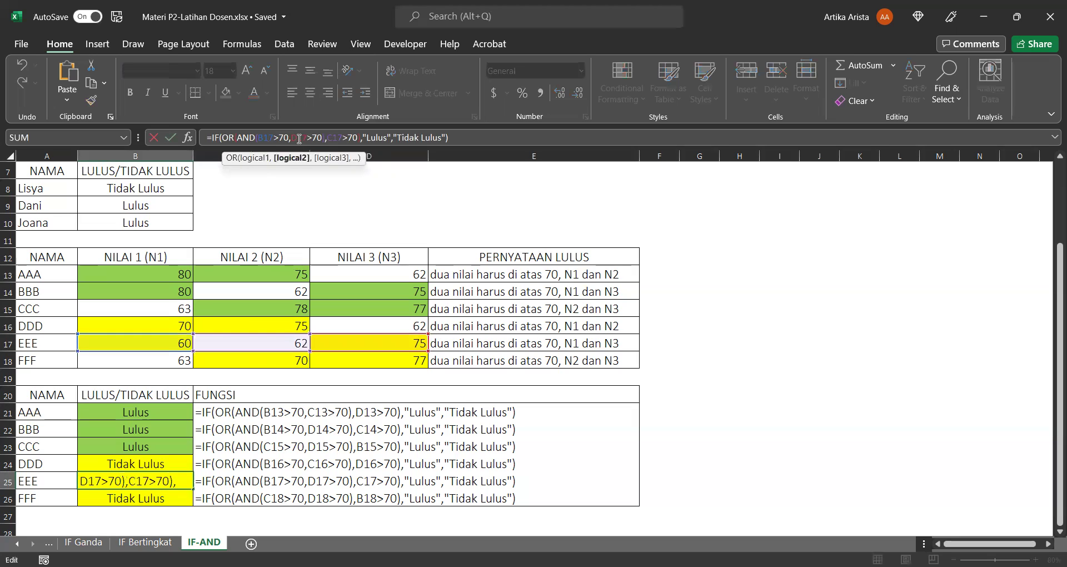
left_click(298, 138)
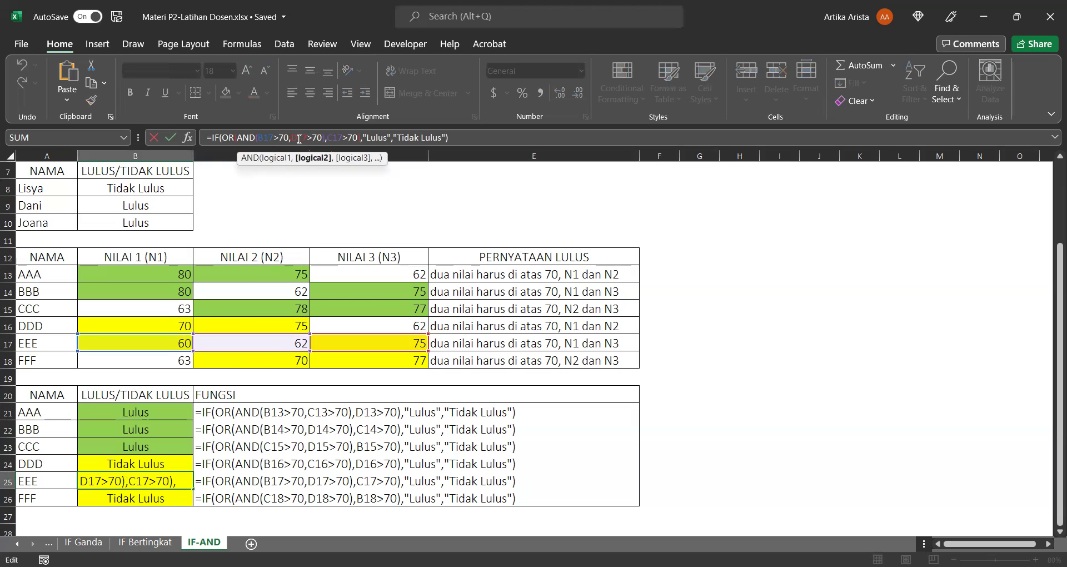
left_click(357, 135)
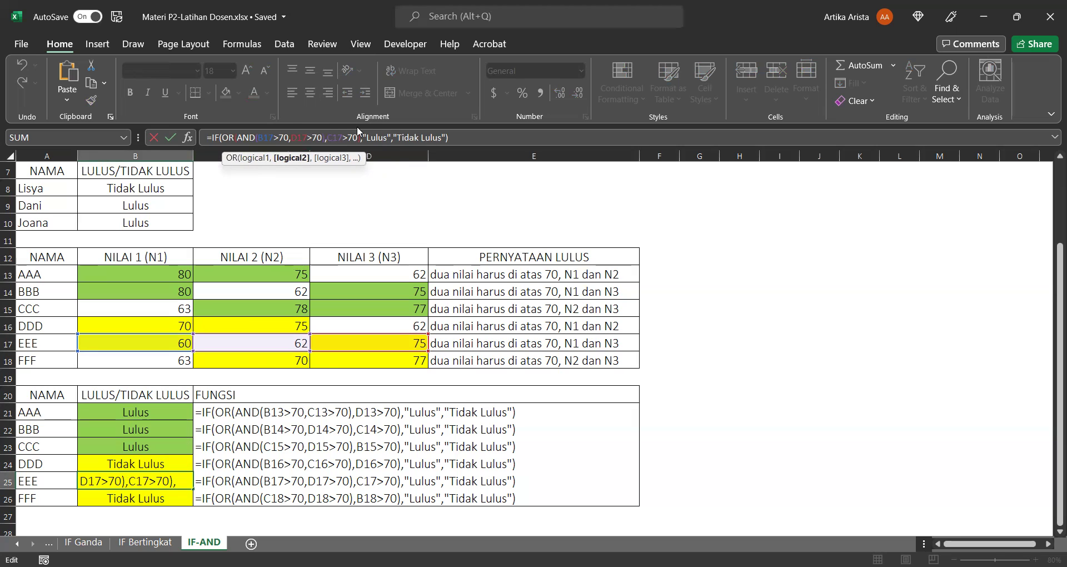
left_click(468, 137)
key("Return")
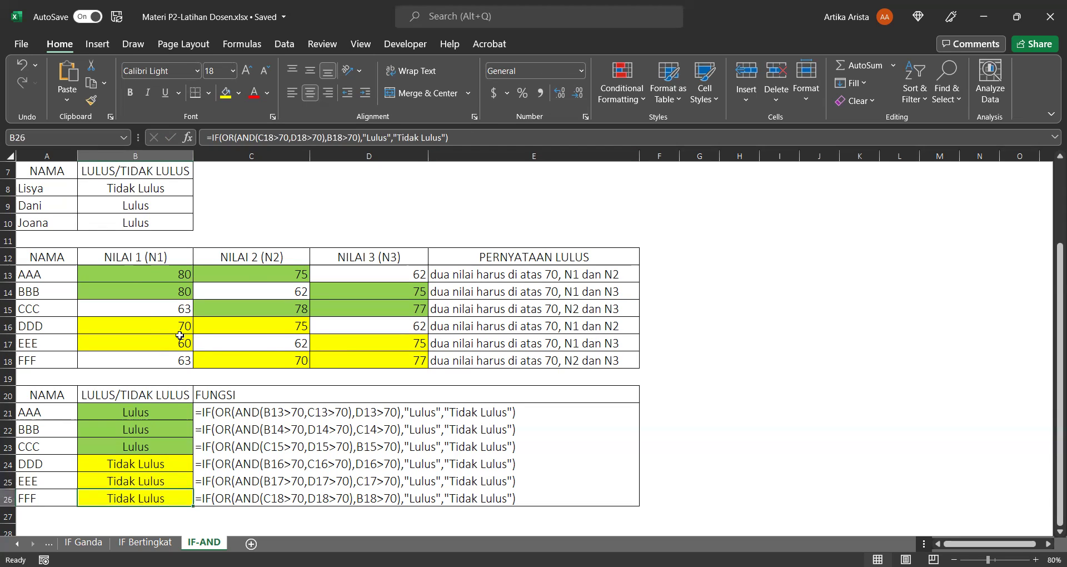
left_click(147, 430)
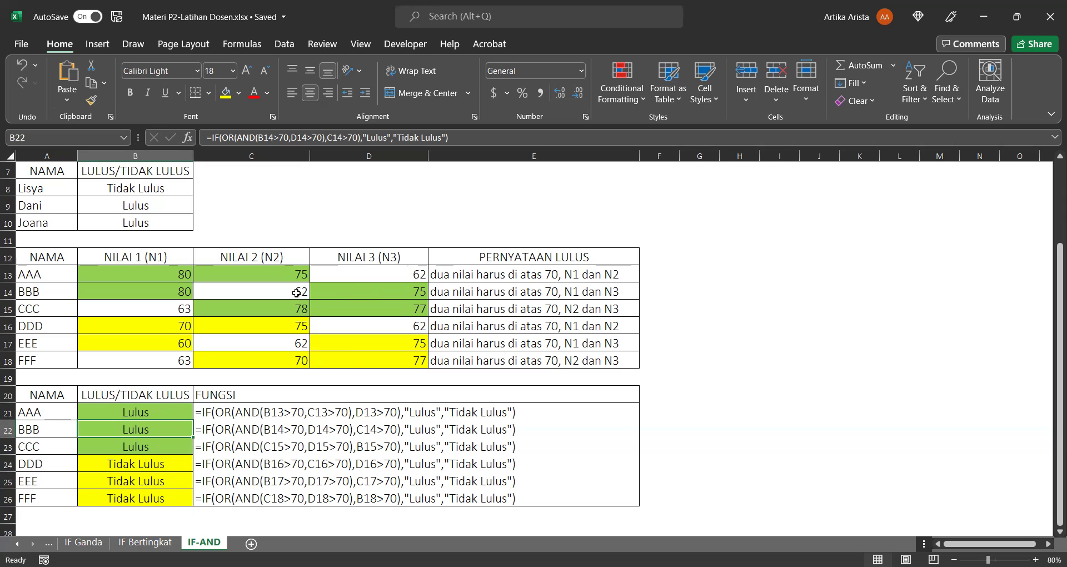
left_click(163, 480)
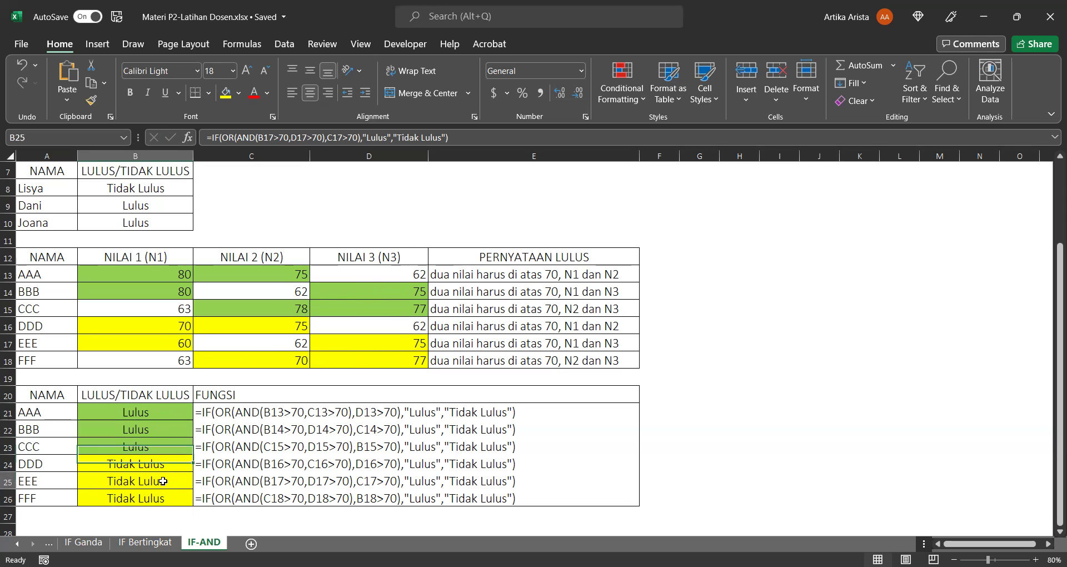
left_click(164, 426)
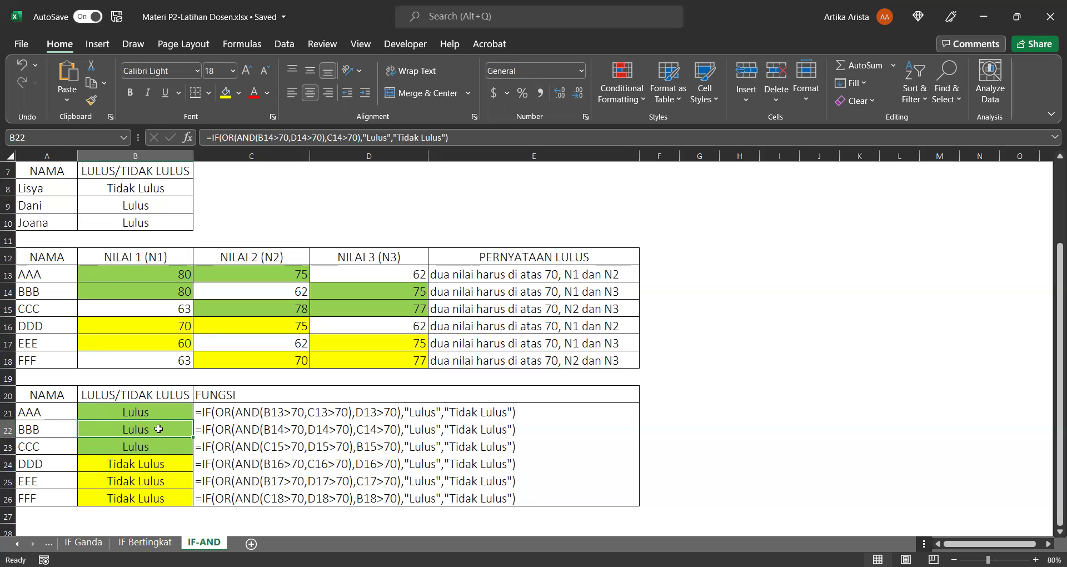
left_click(178, 488)
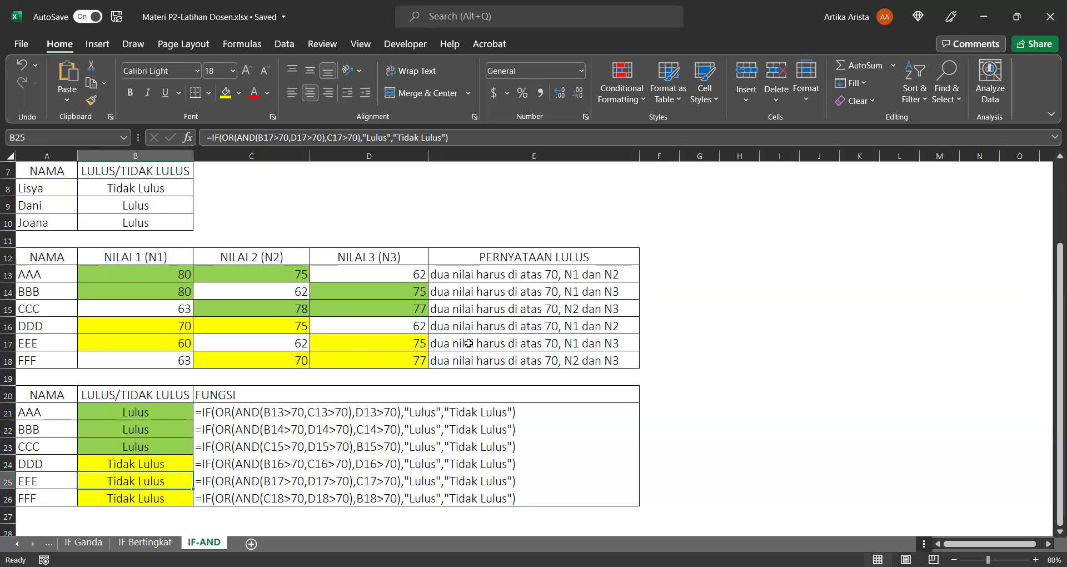
left_click(454, 307)
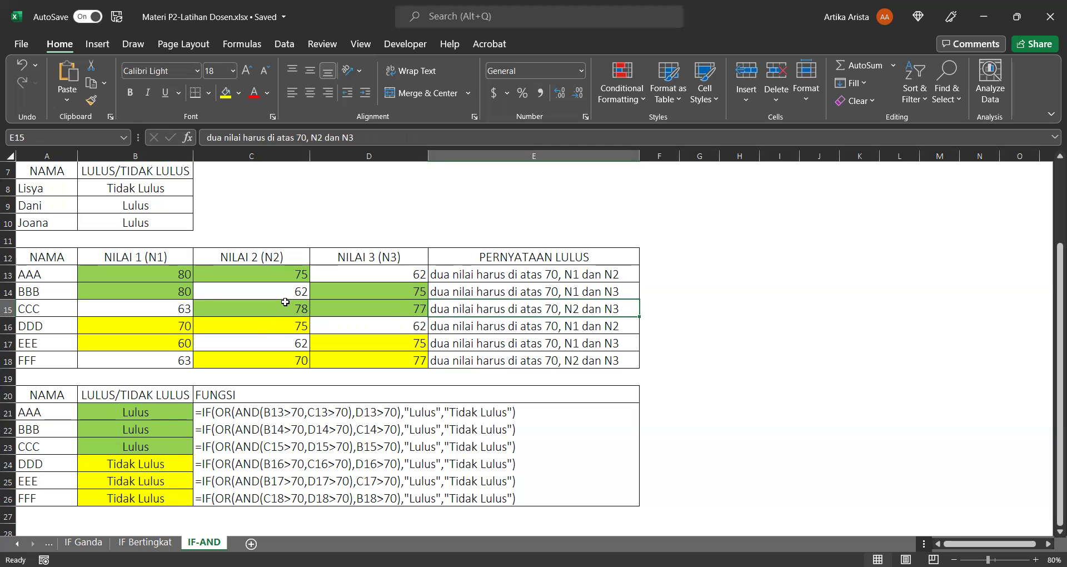
left_click(286, 305)
left_click(394, 306)
left_click(273, 310)
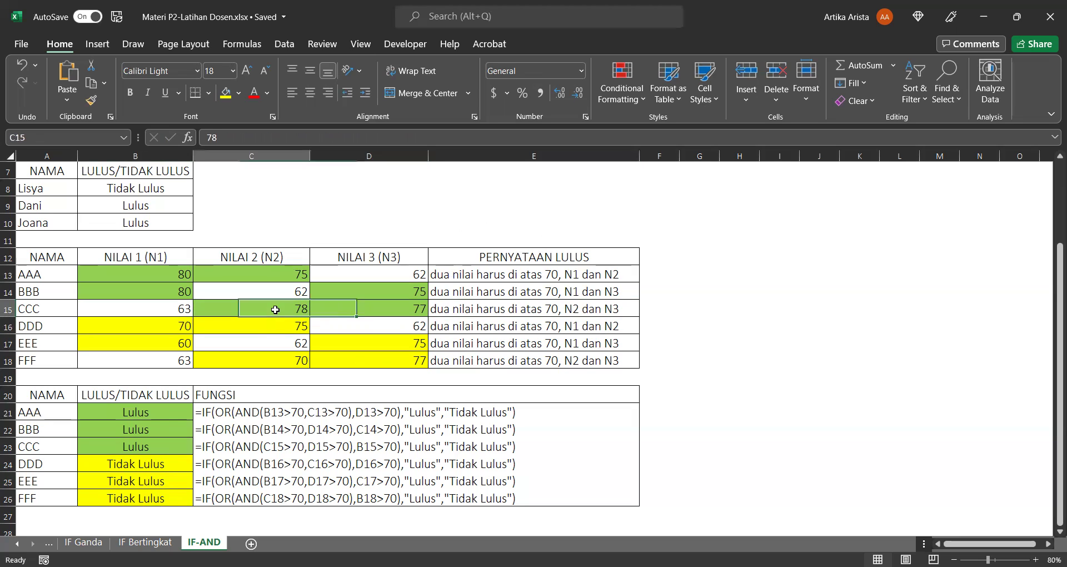
left_click(343, 309)
left_click(295, 308)
left_click(352, 307)
left_click(298, 307)
left_click(329, 310)
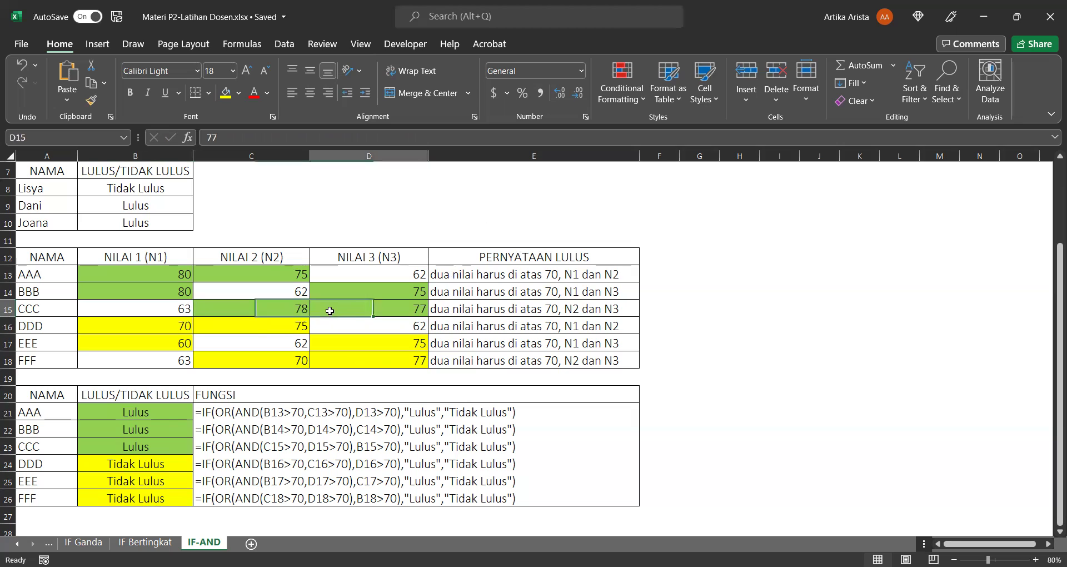
left_click(139, 446)
left_click(272, 138)
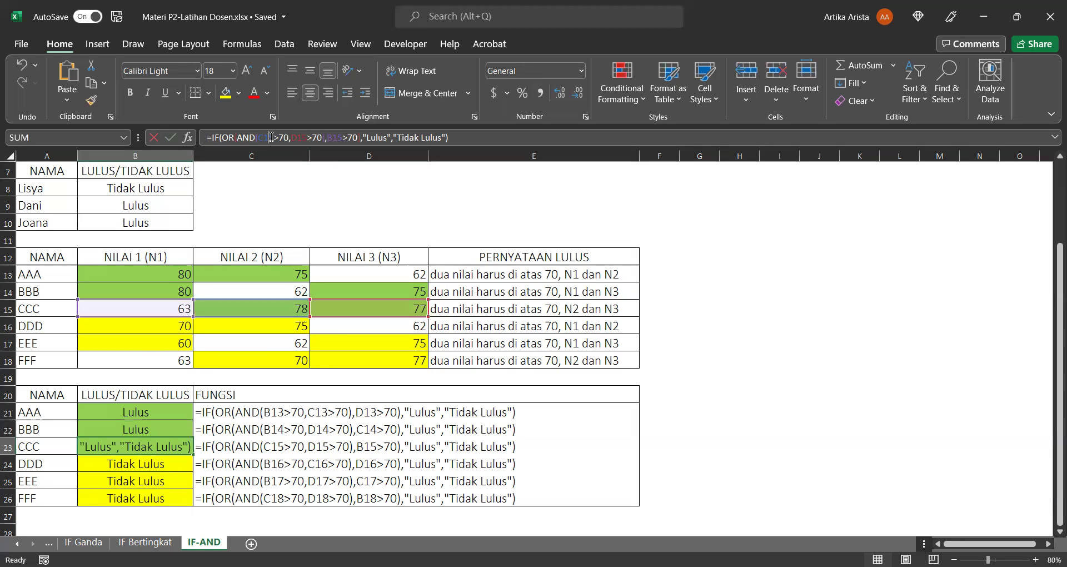
left_click(302, 135)
left_click(303, 136)
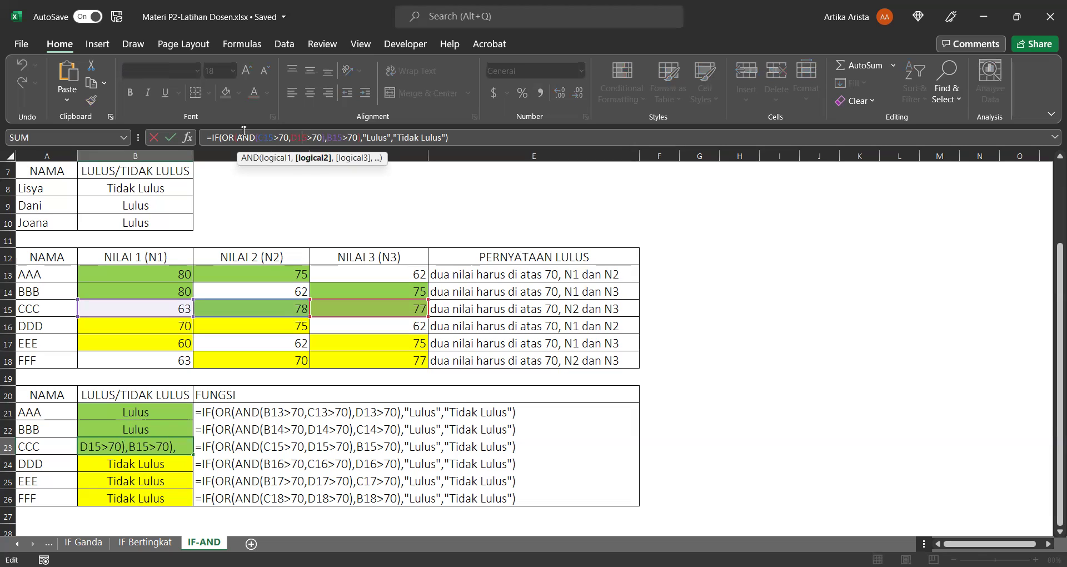
left_click(336, 135)
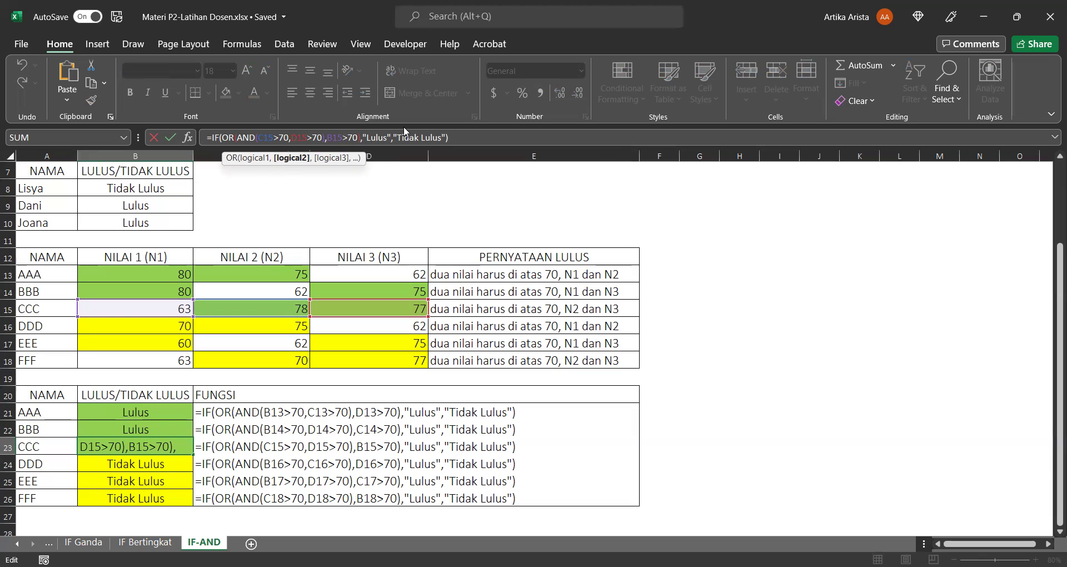
key("Return")
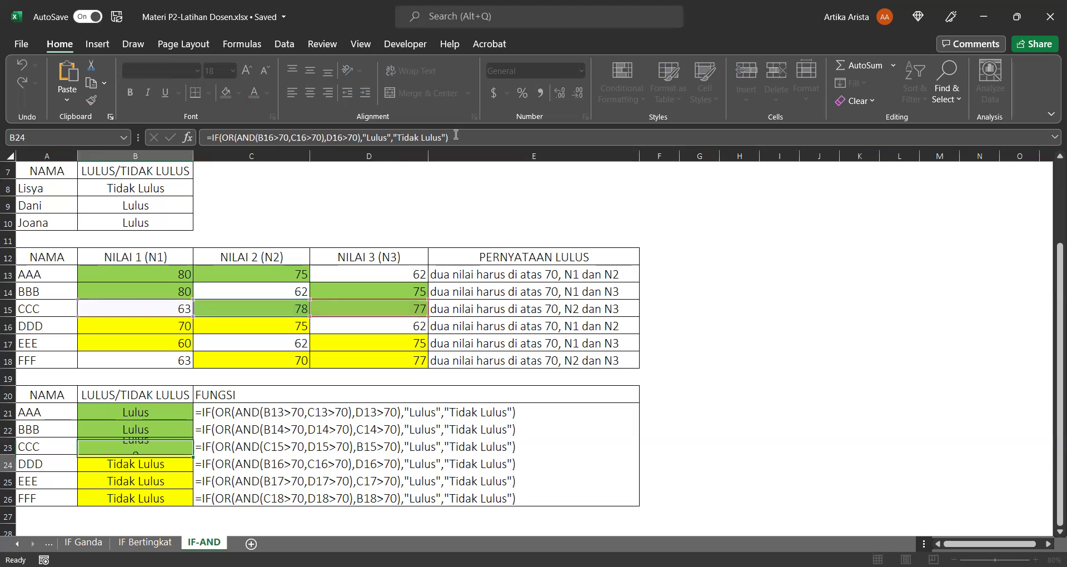
left_click(152, 443)
left_click(159, 500)
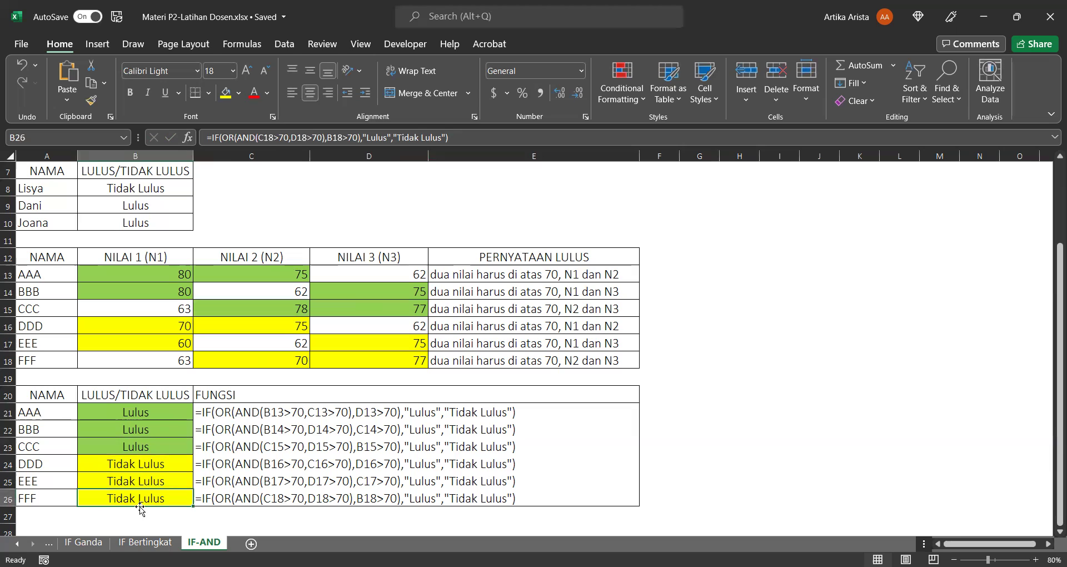
left_click(287, 137)
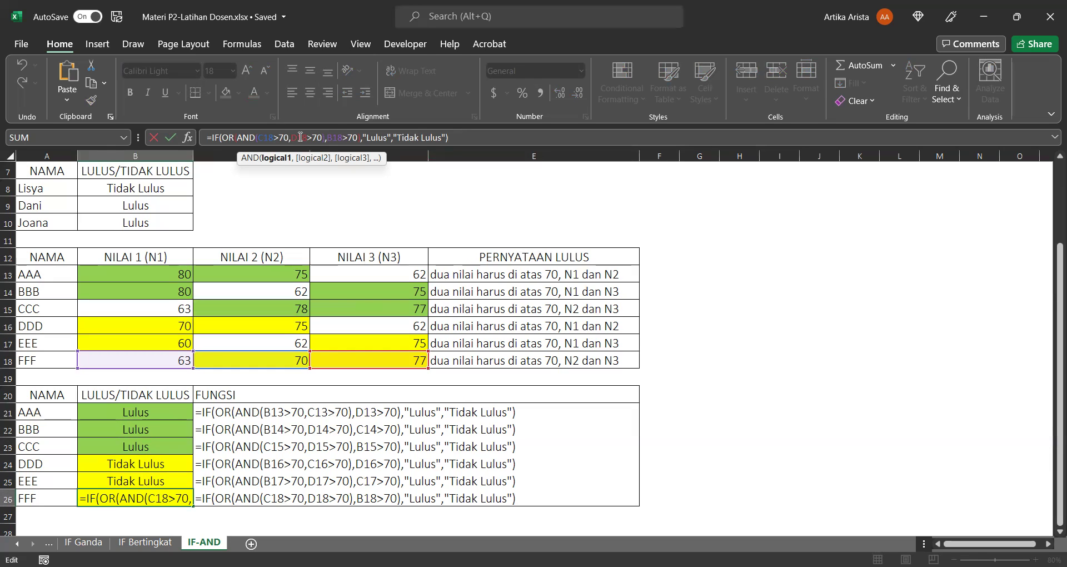
left_click(300, 137)
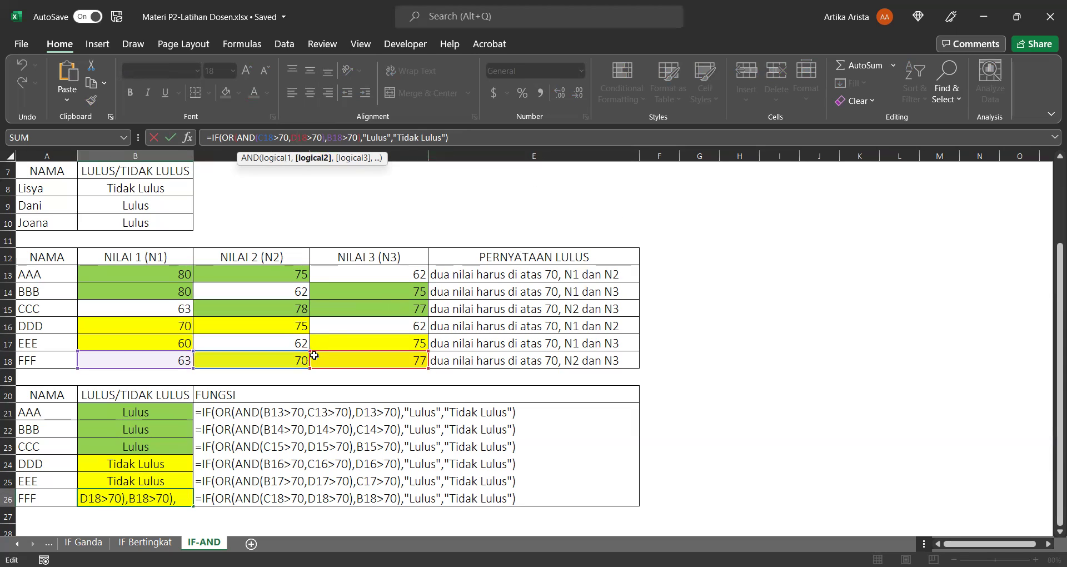
left_click(295, 140)
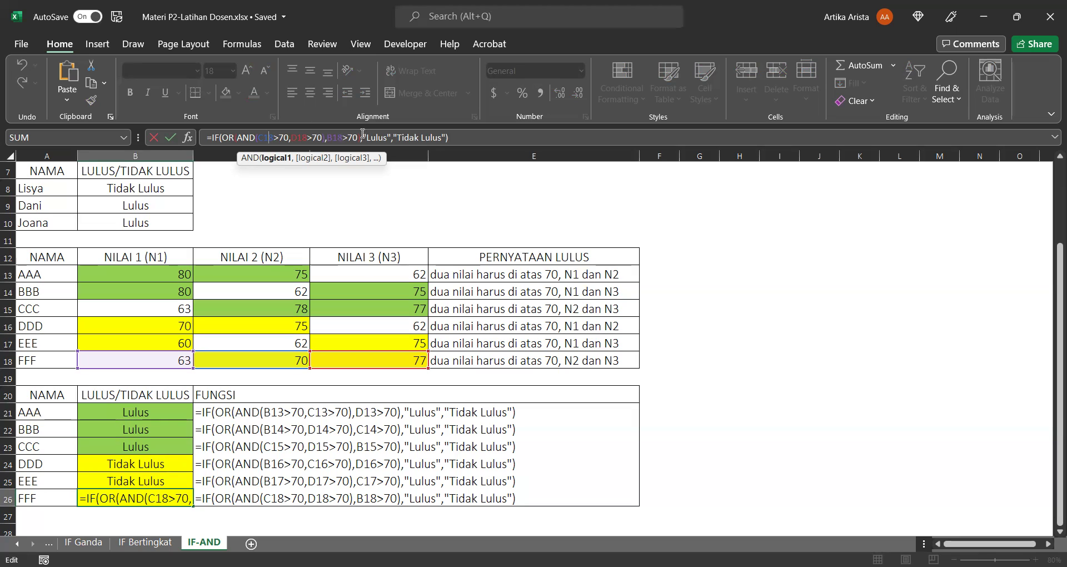
left_click(474, 138)
key("Return")
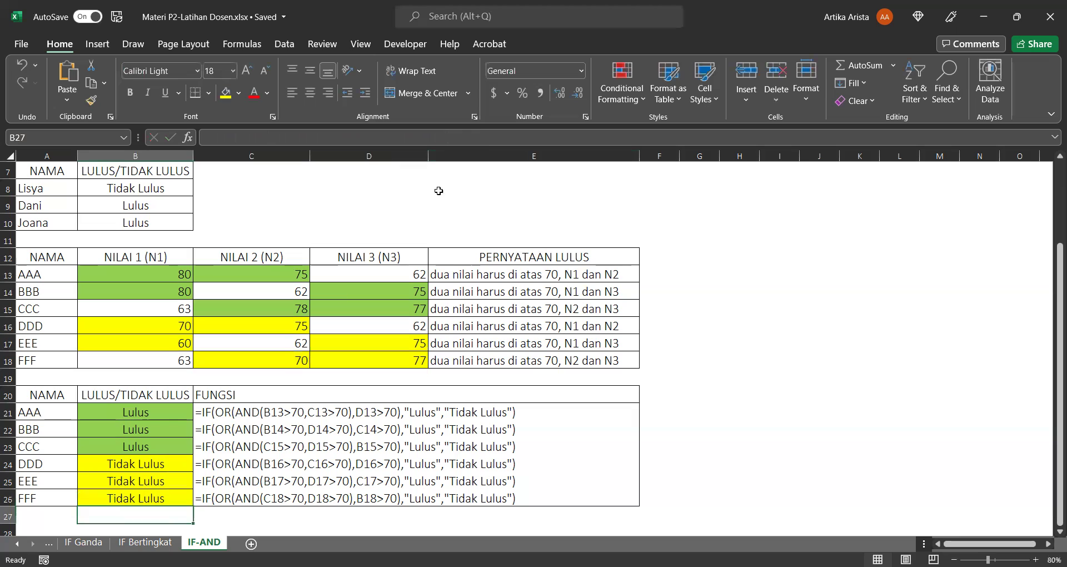
left_click(139, 494)
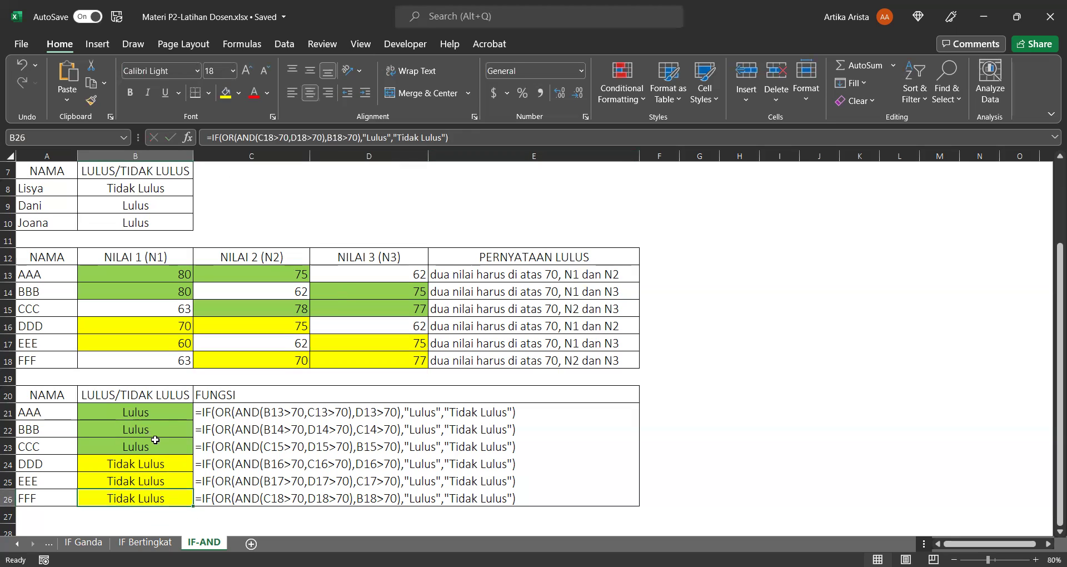